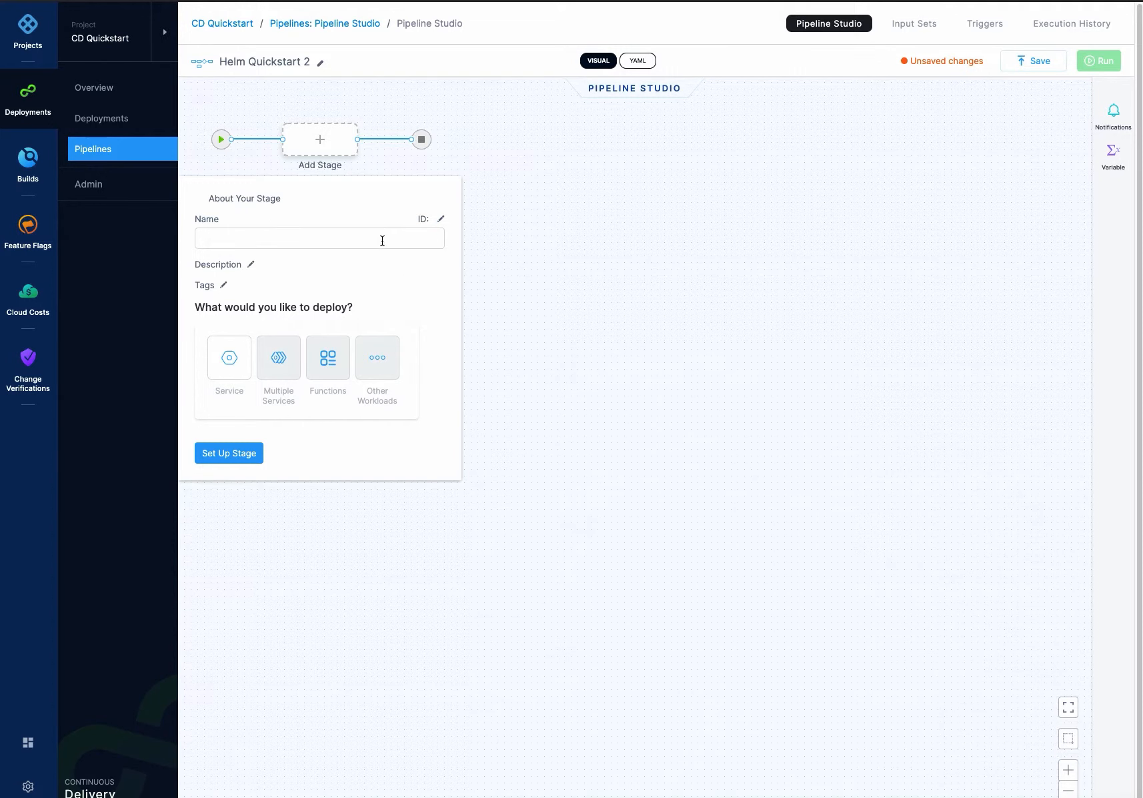
- Name the new stage Deploy, choose a Service deployment, and set up the stage
type("Deploy")
left_click(230, 357)
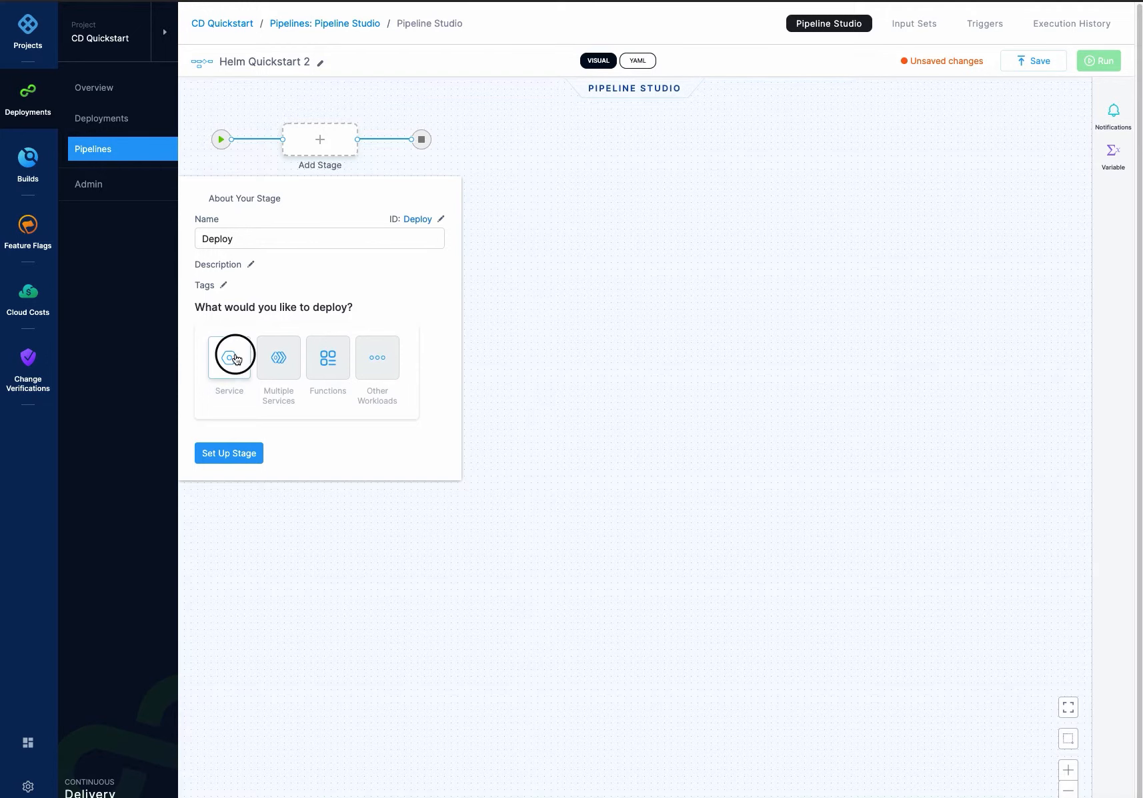
left_click(235, 454)
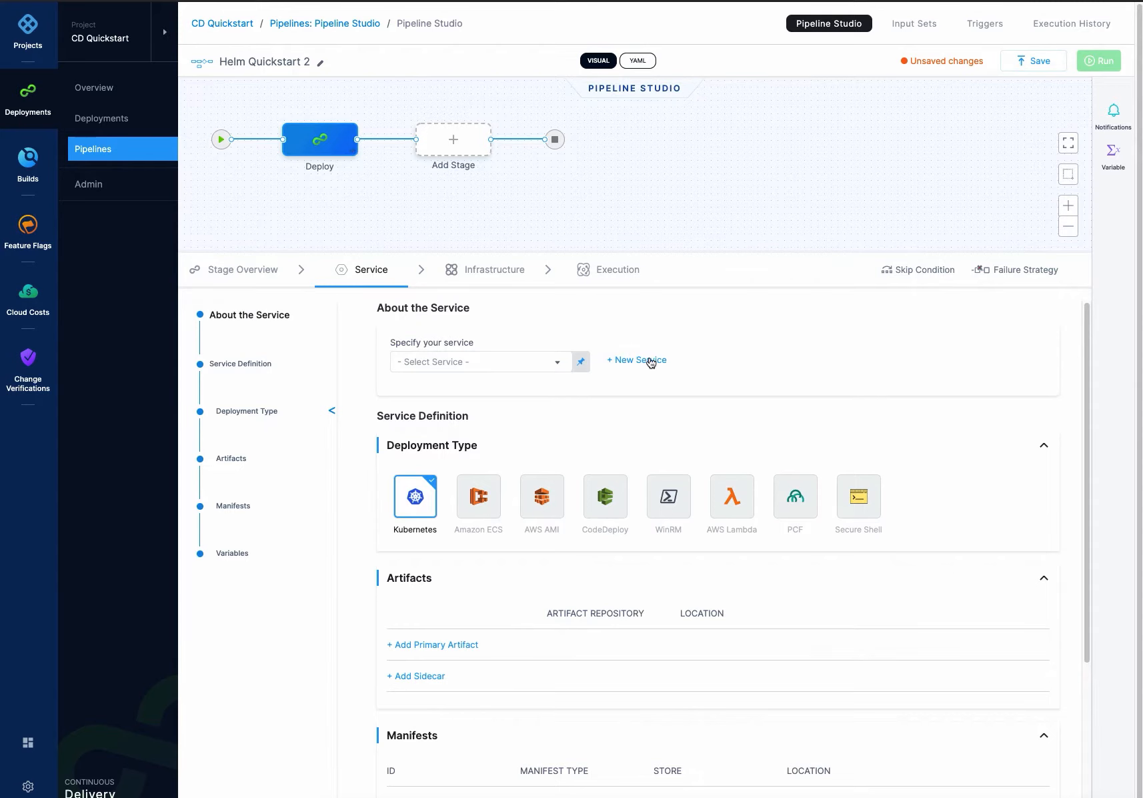
left_click(479, 361)
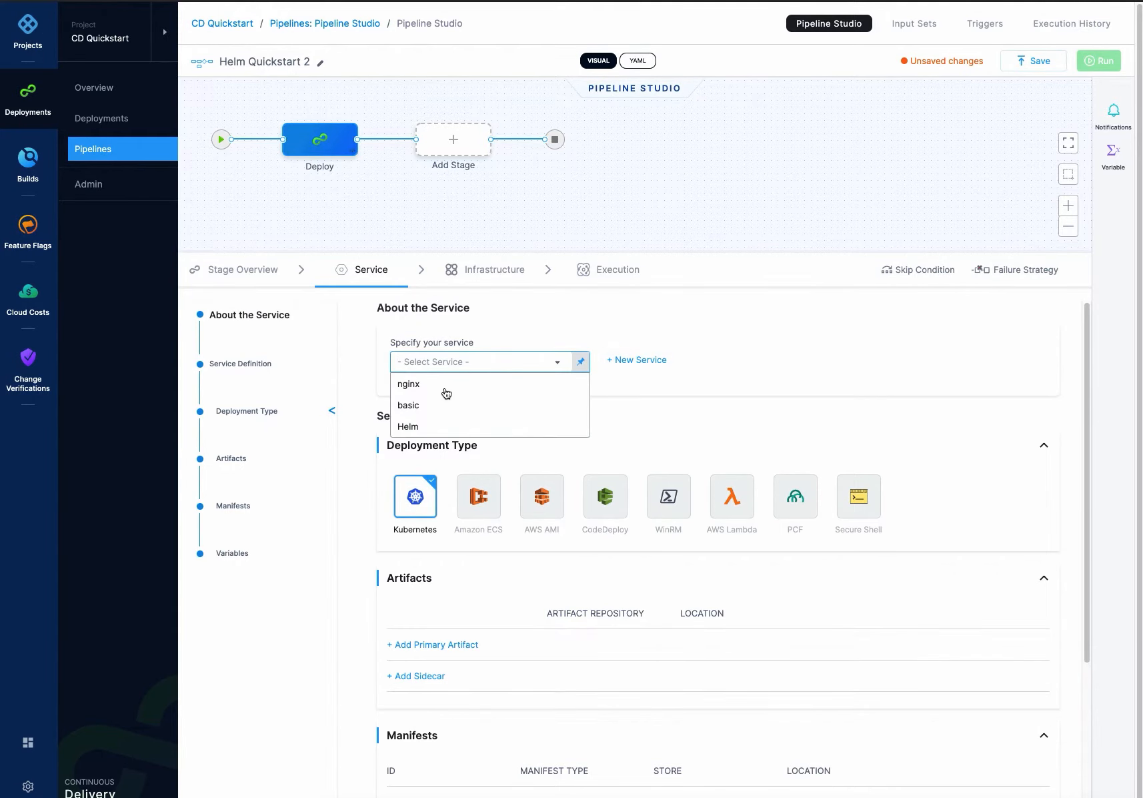
left_click(648, 360)
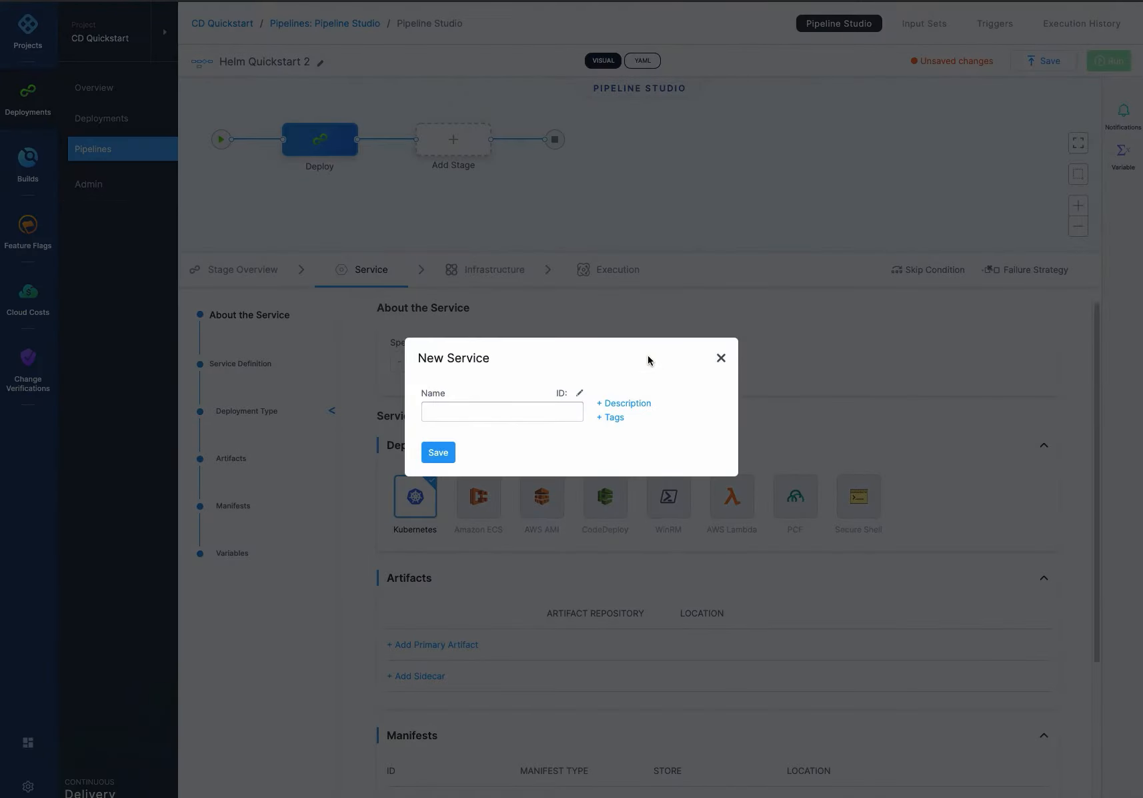
left_click(485, 412)
type("nginx")
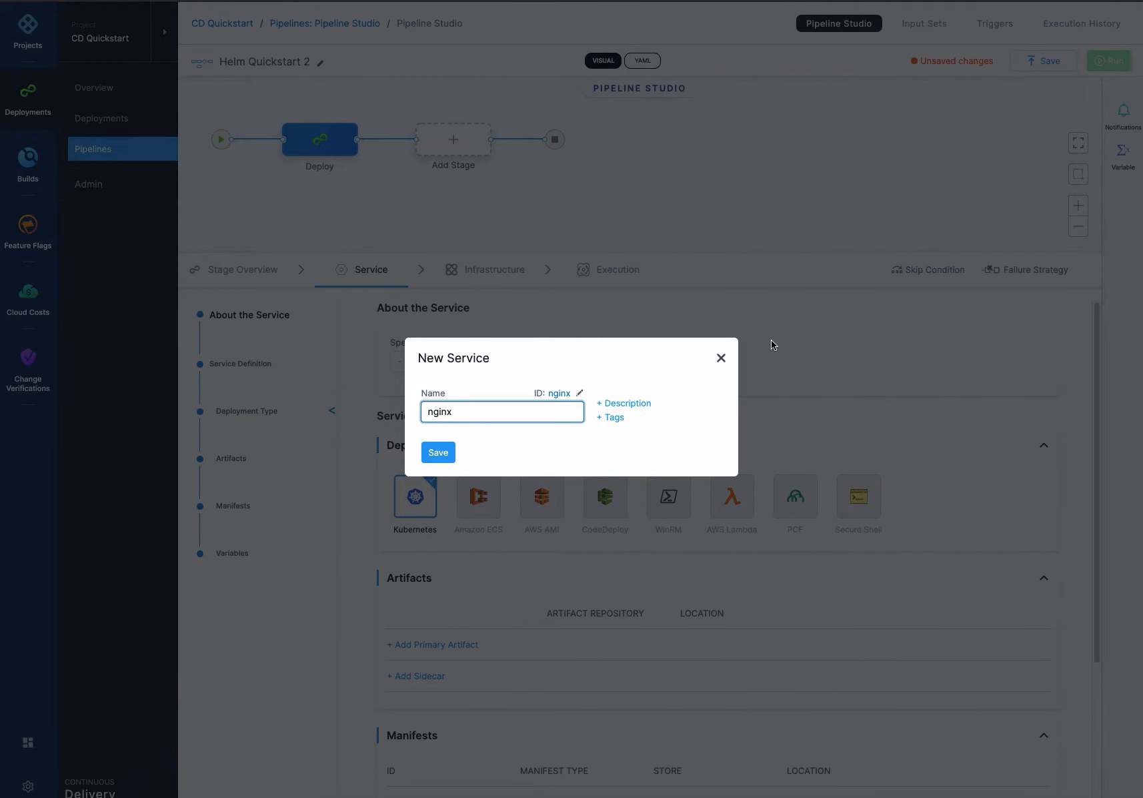
left_click(719, 358)
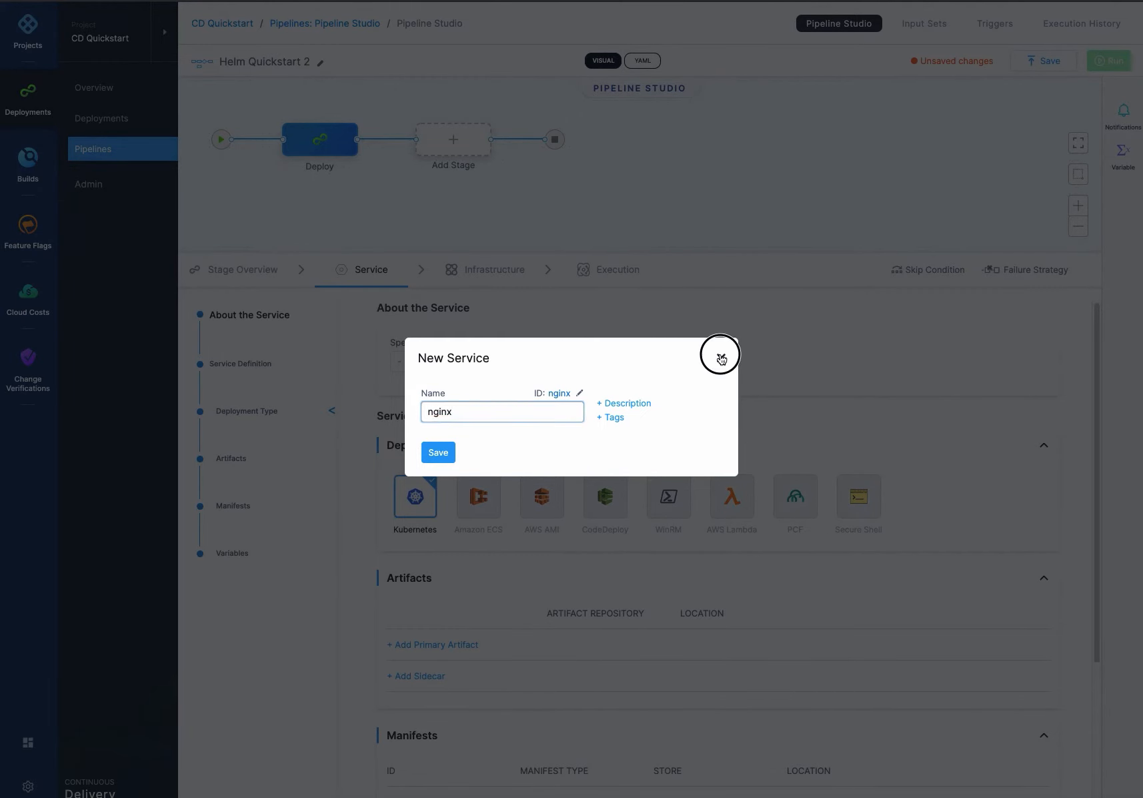
- Select the existing nginx service for the stage
left_click(485, 359)
left_click(435, 389)
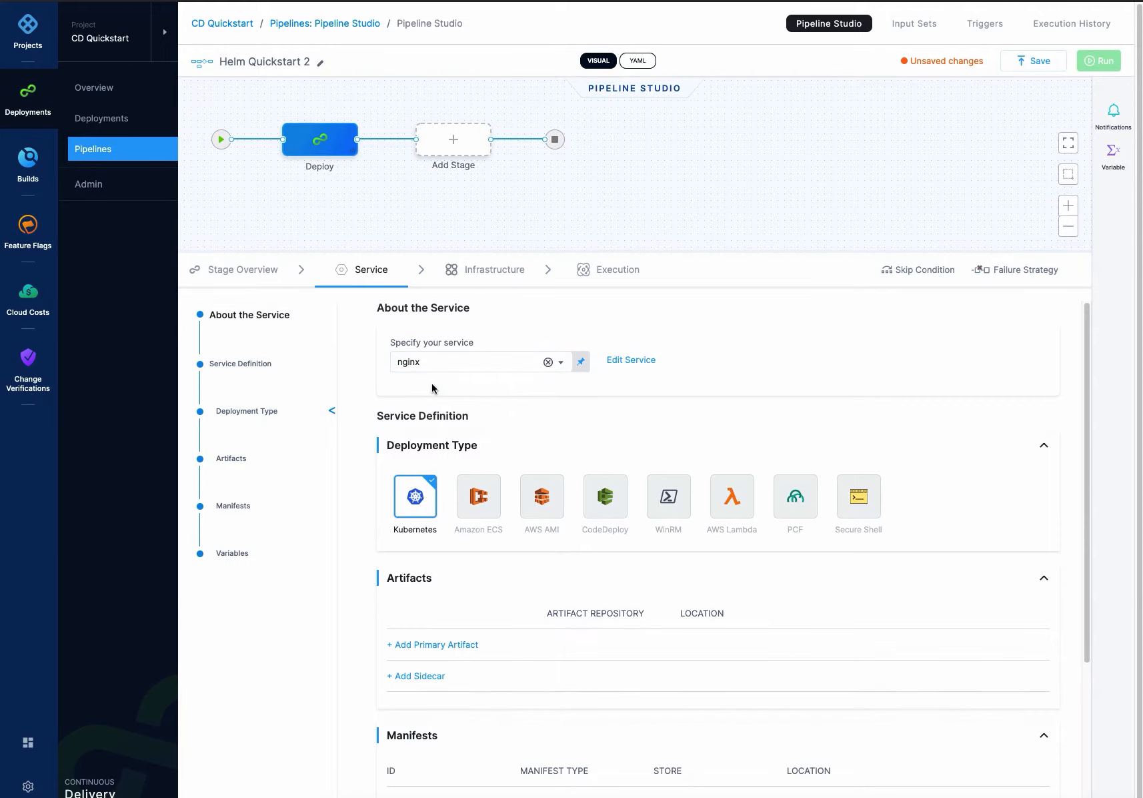
- Add a Helm Chart manifest and choose an HttpHelmRepo connector as its store
scroll(414, 511, "down", 3)
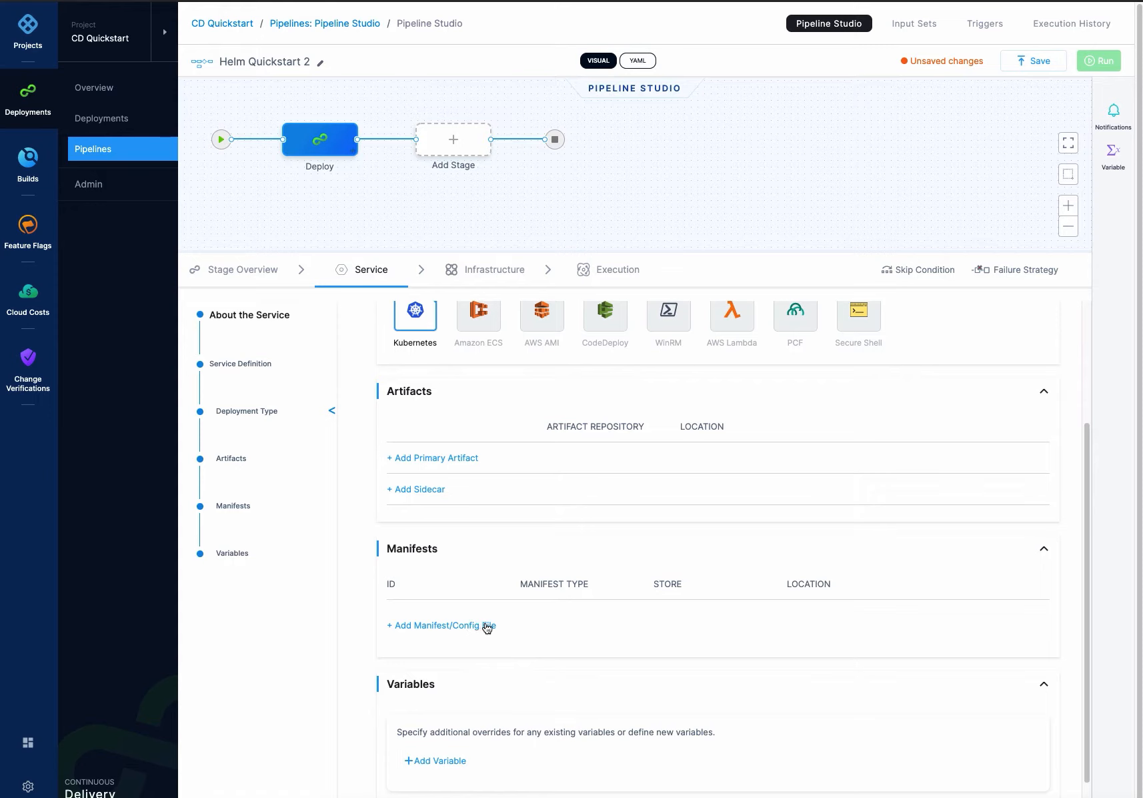
scroll(481, 629, "down", 1)
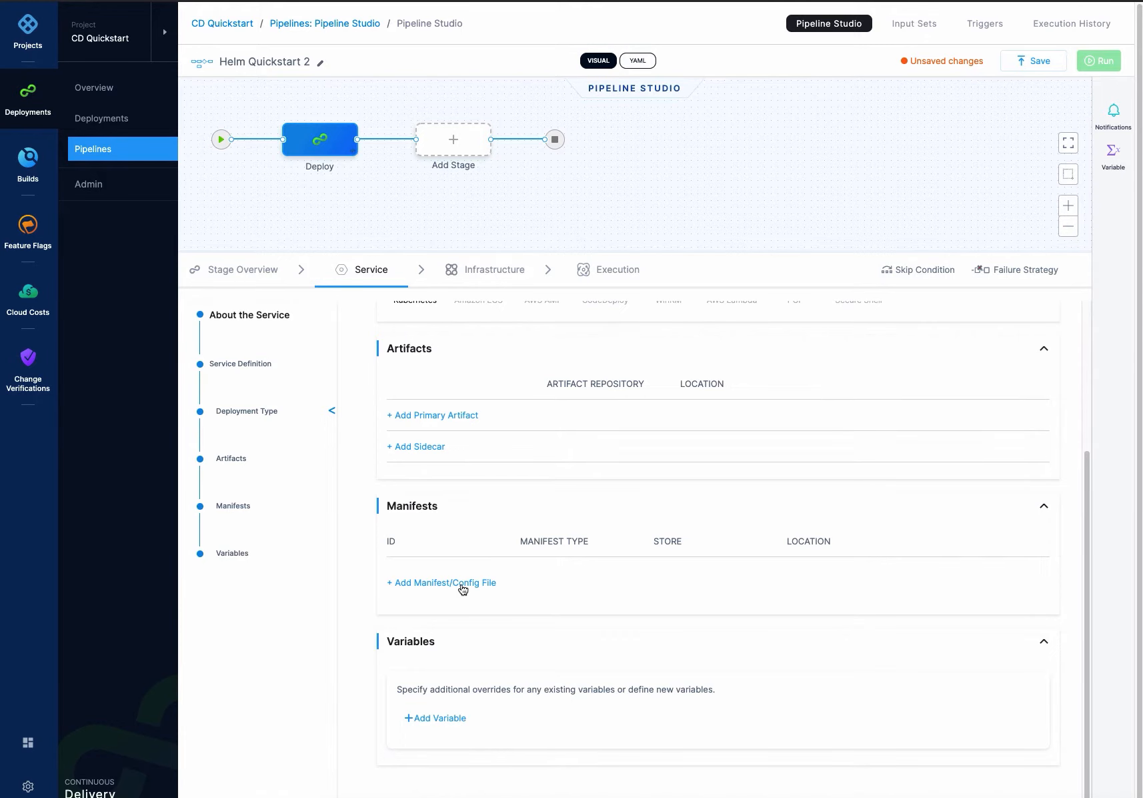
left_click(464, 583)
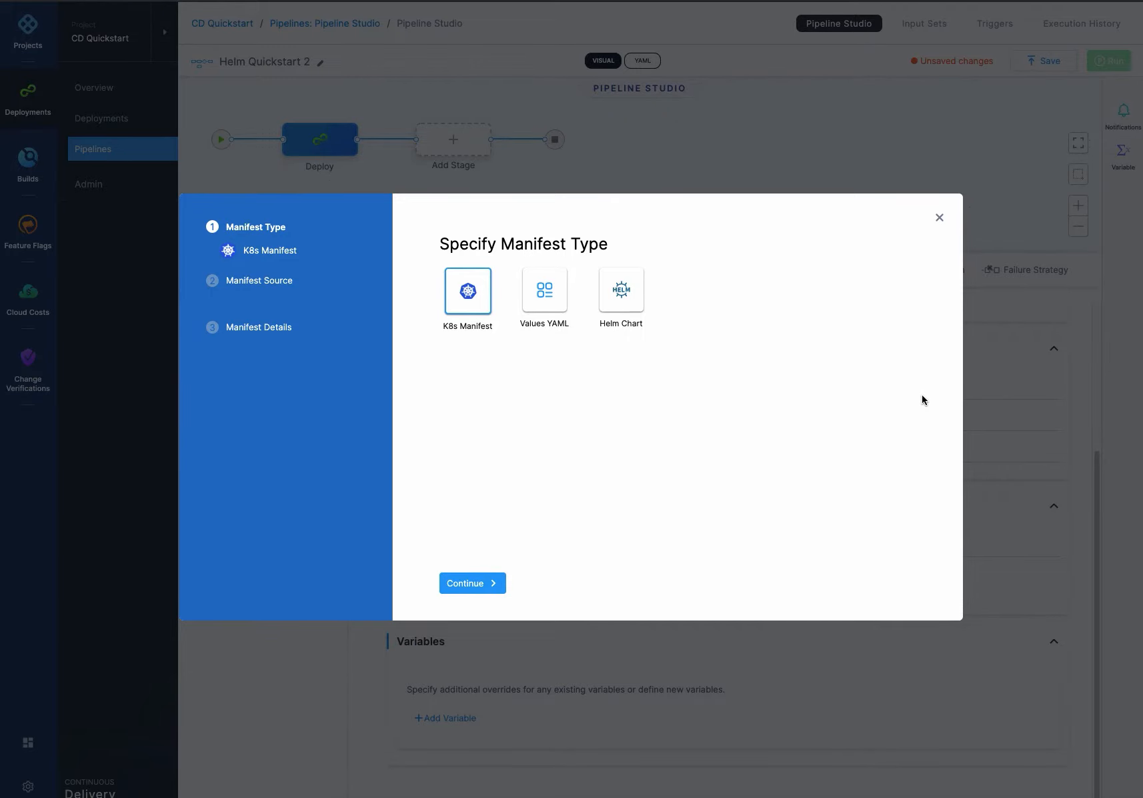
left_click(623, 295)
left_click(483, 585)
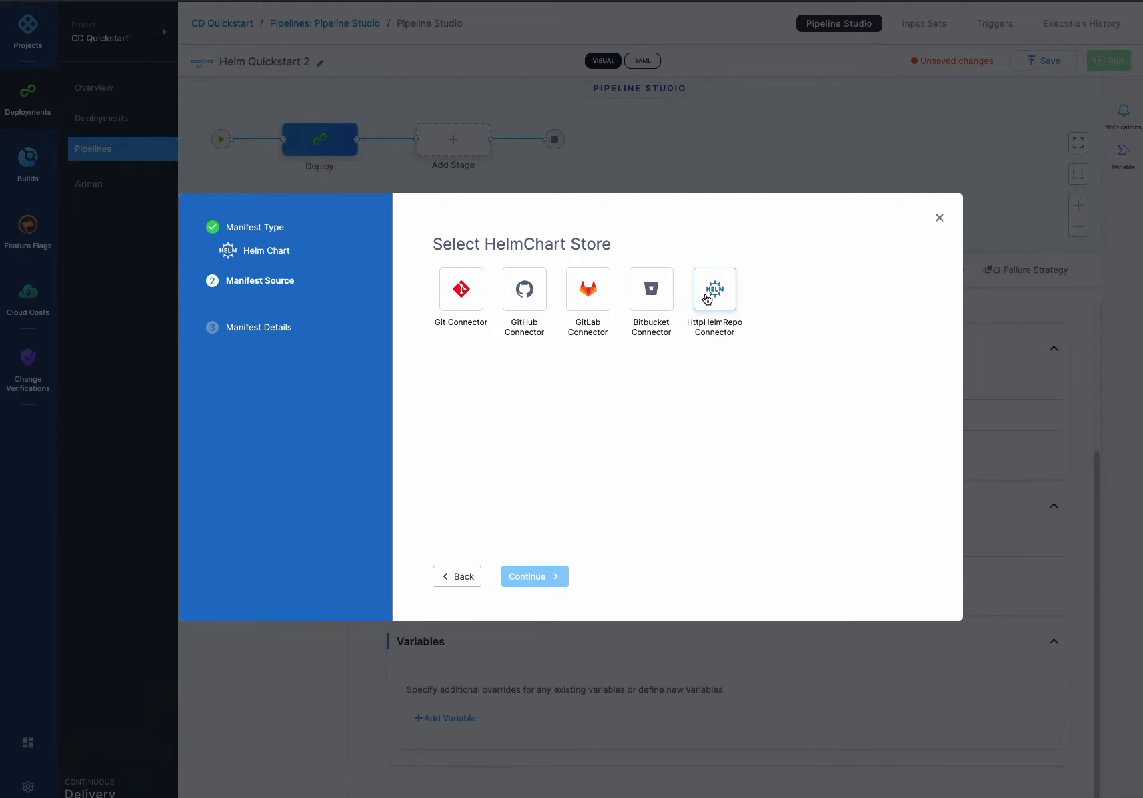
left_click(708, 299)
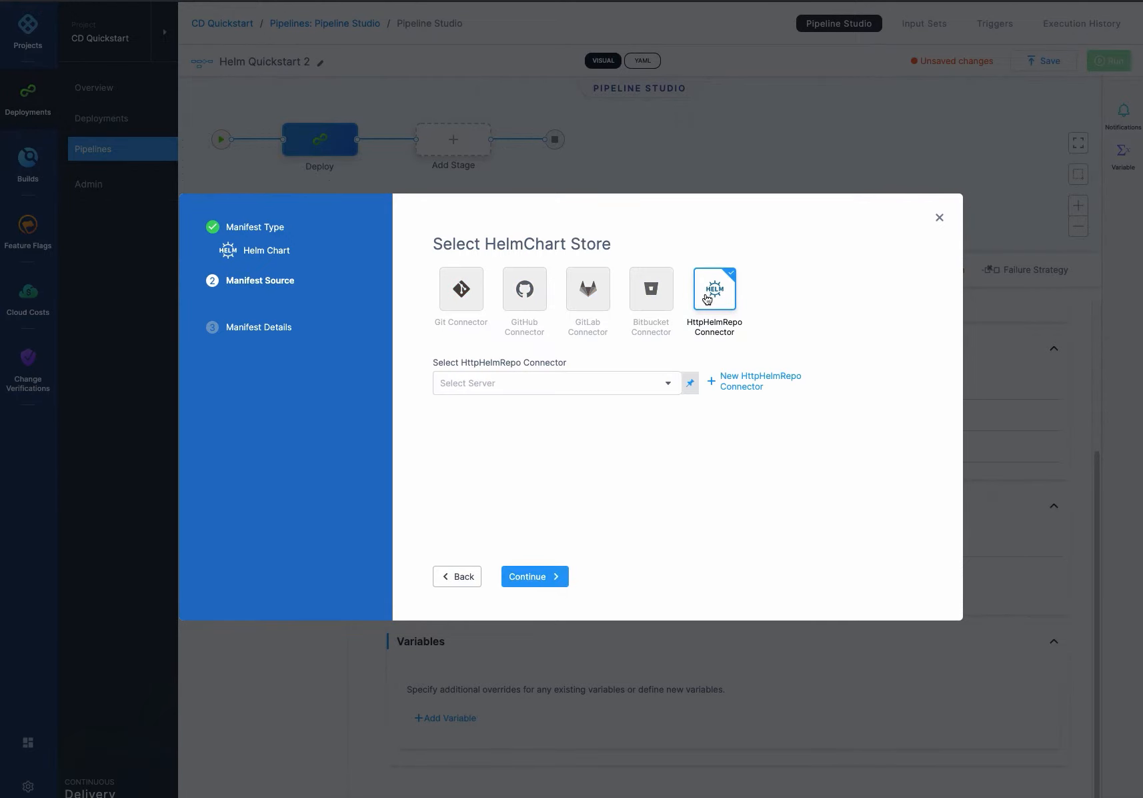
- Create a new HttpHelmRepo connector named helm-chart and save its overview
left_click(749, 390)
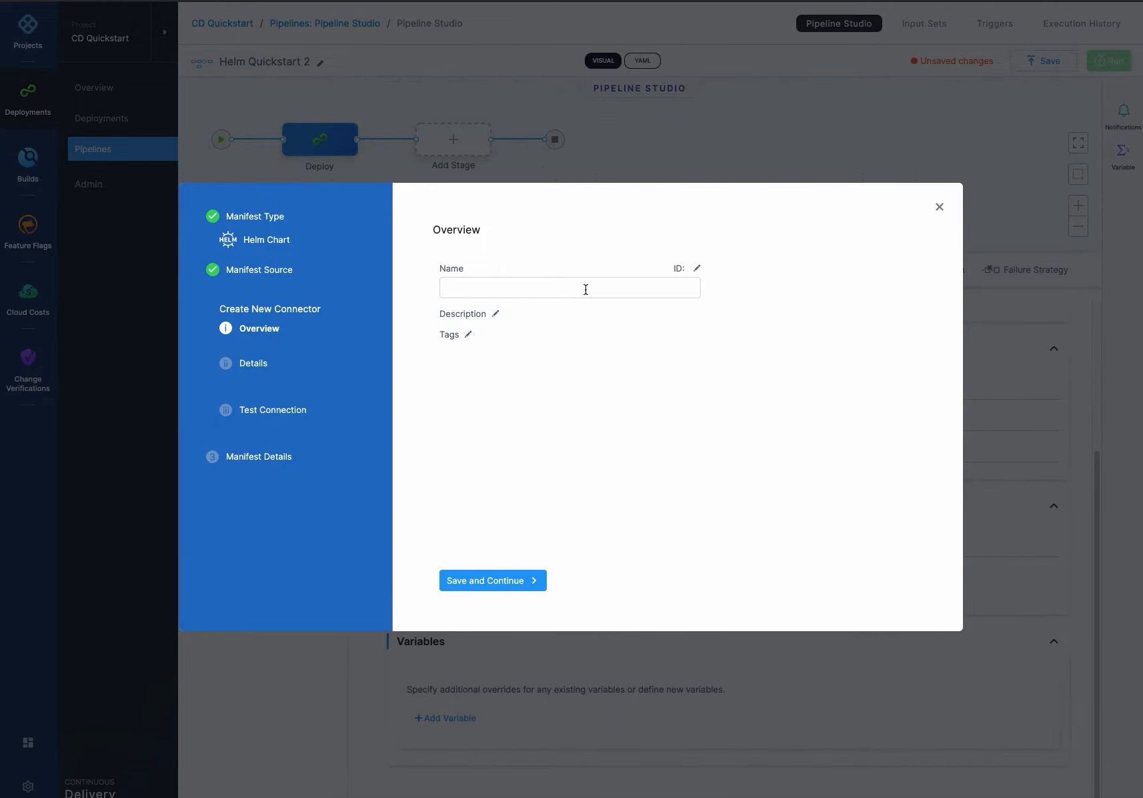
type("helm-chart")
left_click(521, 590)
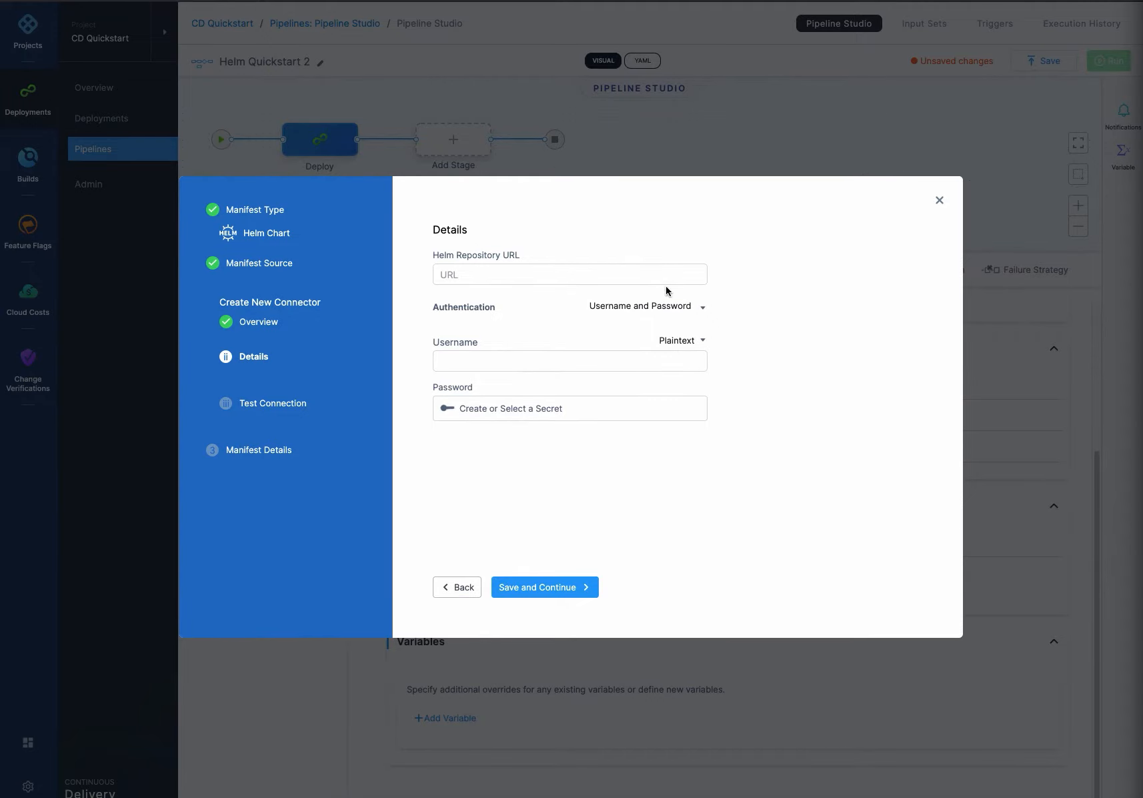
type("https://charts.bitnami.com/bitnami")
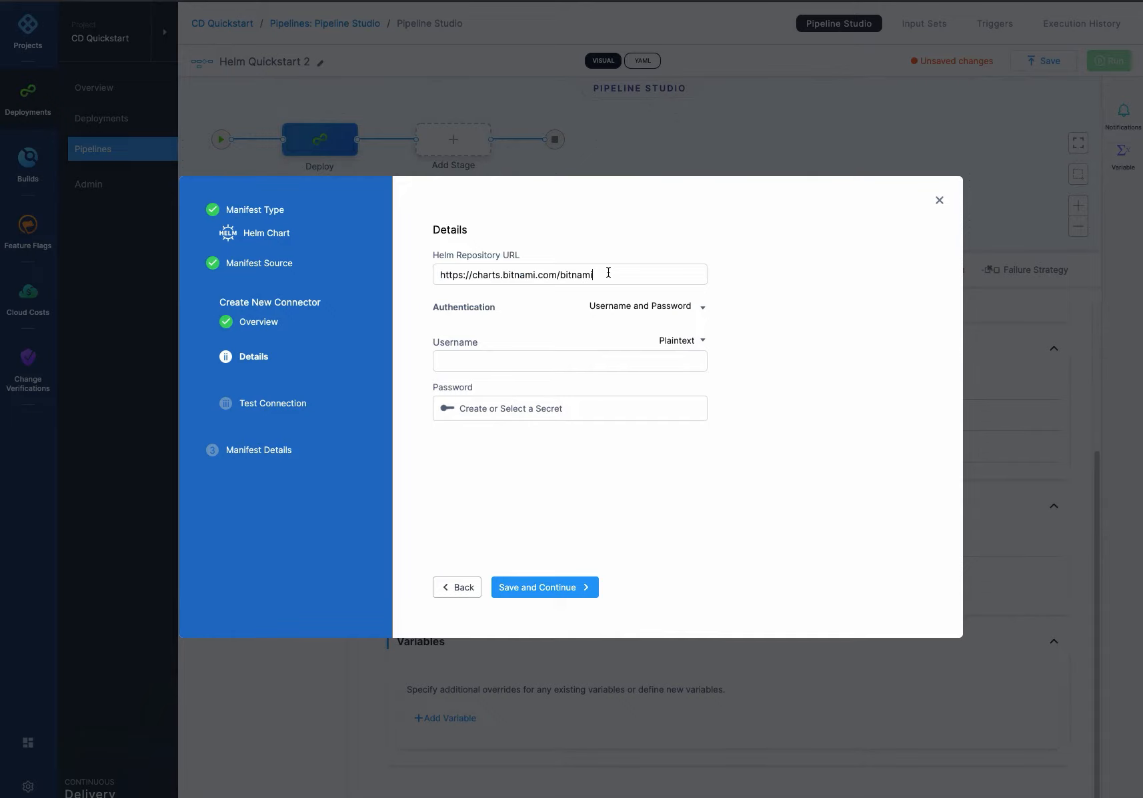
left_click(697, 308)
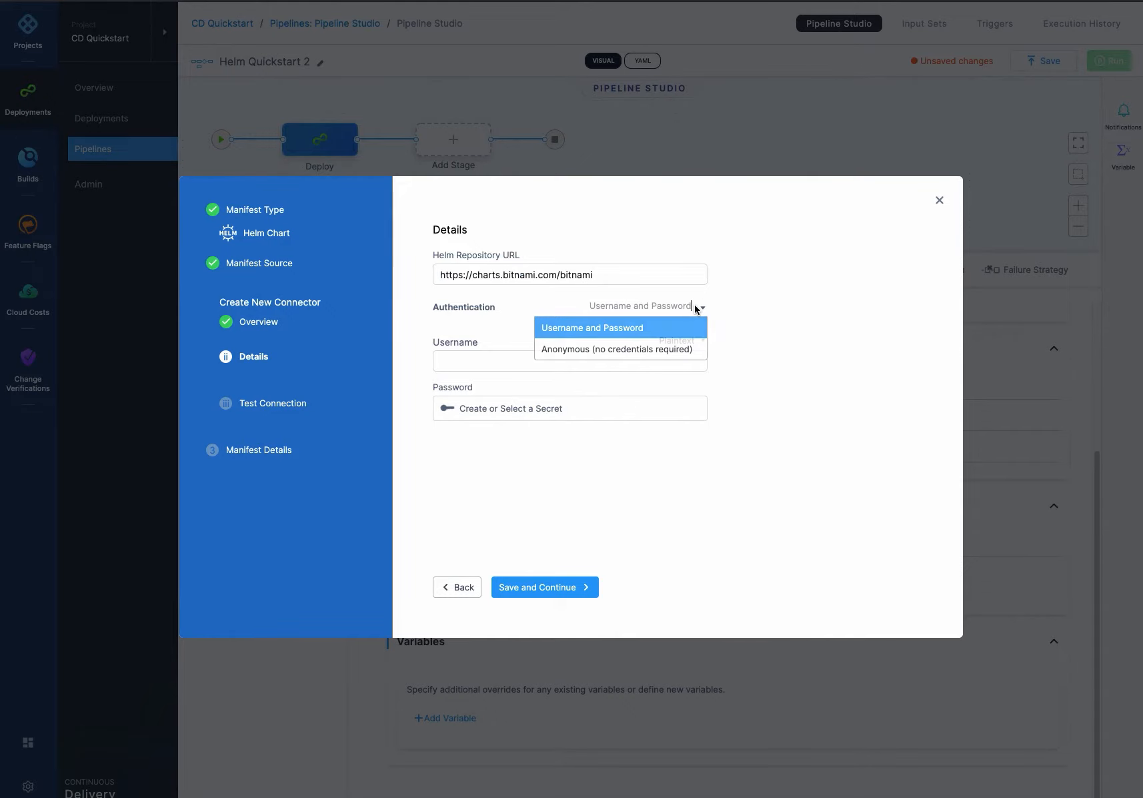
left_click(659, 352)
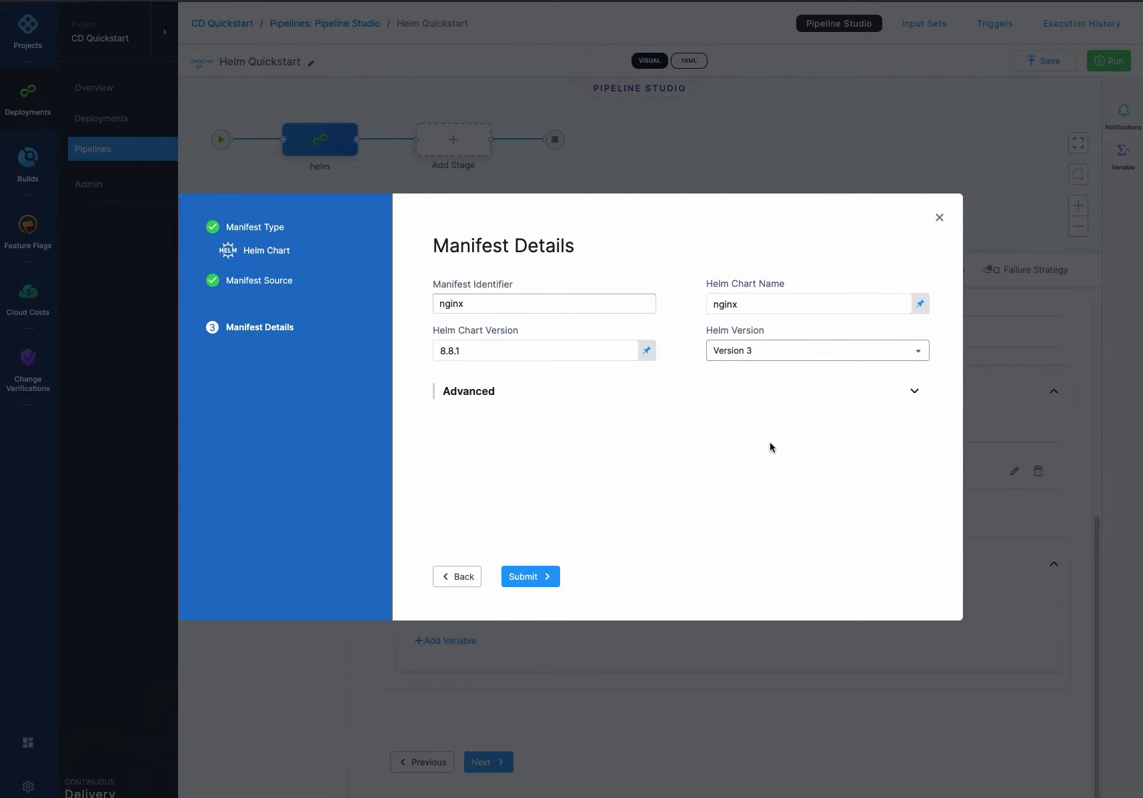
- Choose Helm Version 3 and submit the nginx chart manifest details, version 8.8.1
left_click(761, 350)
left_click(750, 393)
left_click(526, 584)
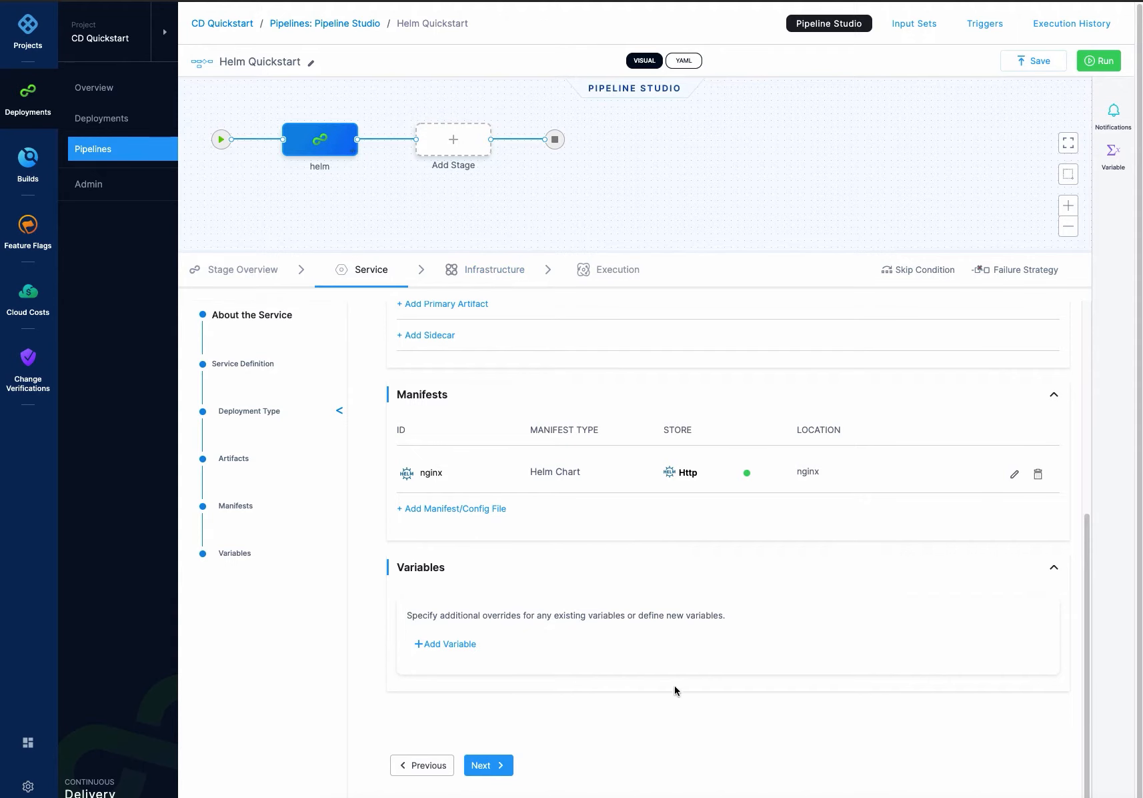
- Continue to Infrastructure, open the quickstart environment for editing, and save it
left_click(502, 767)
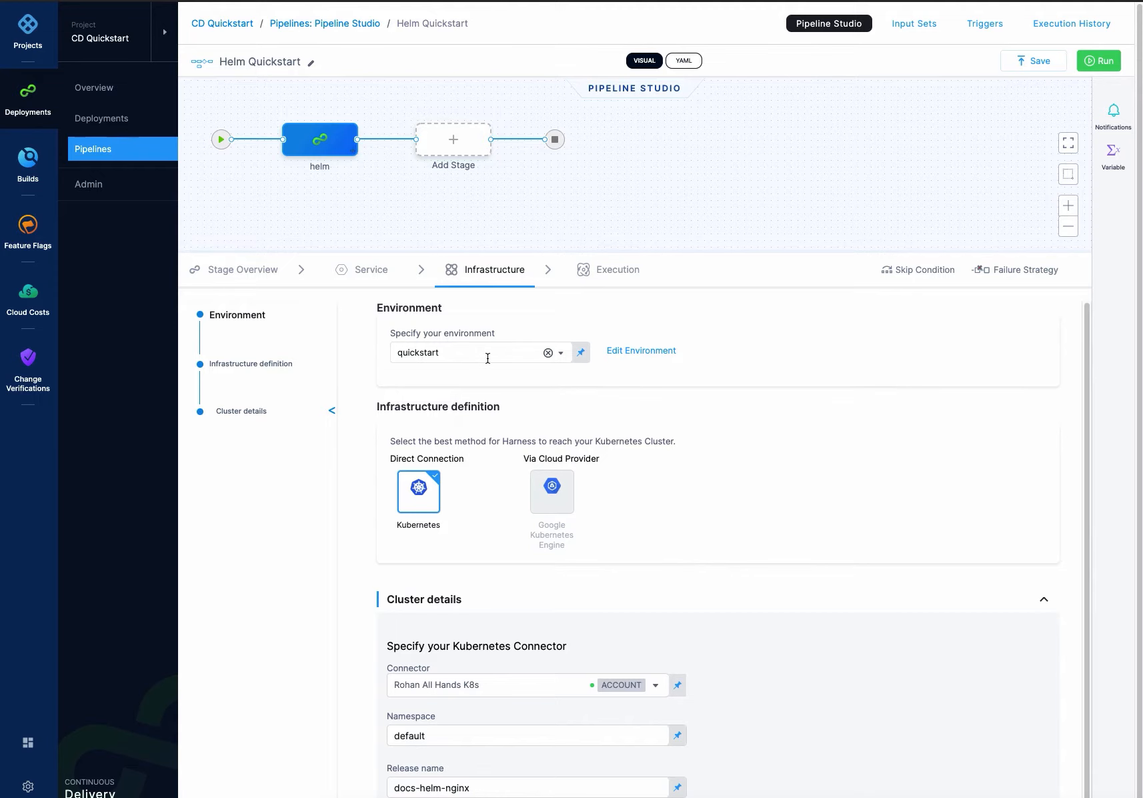
left_click(633, 351)
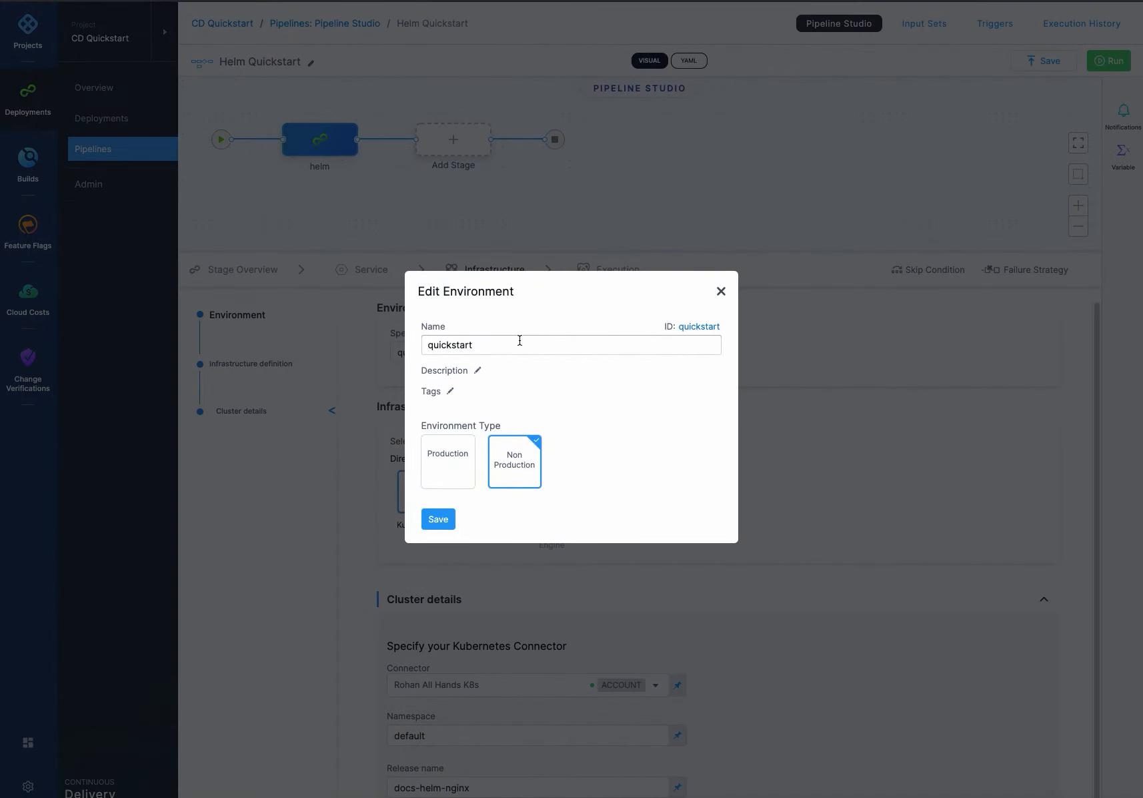
left_click(438, 519)
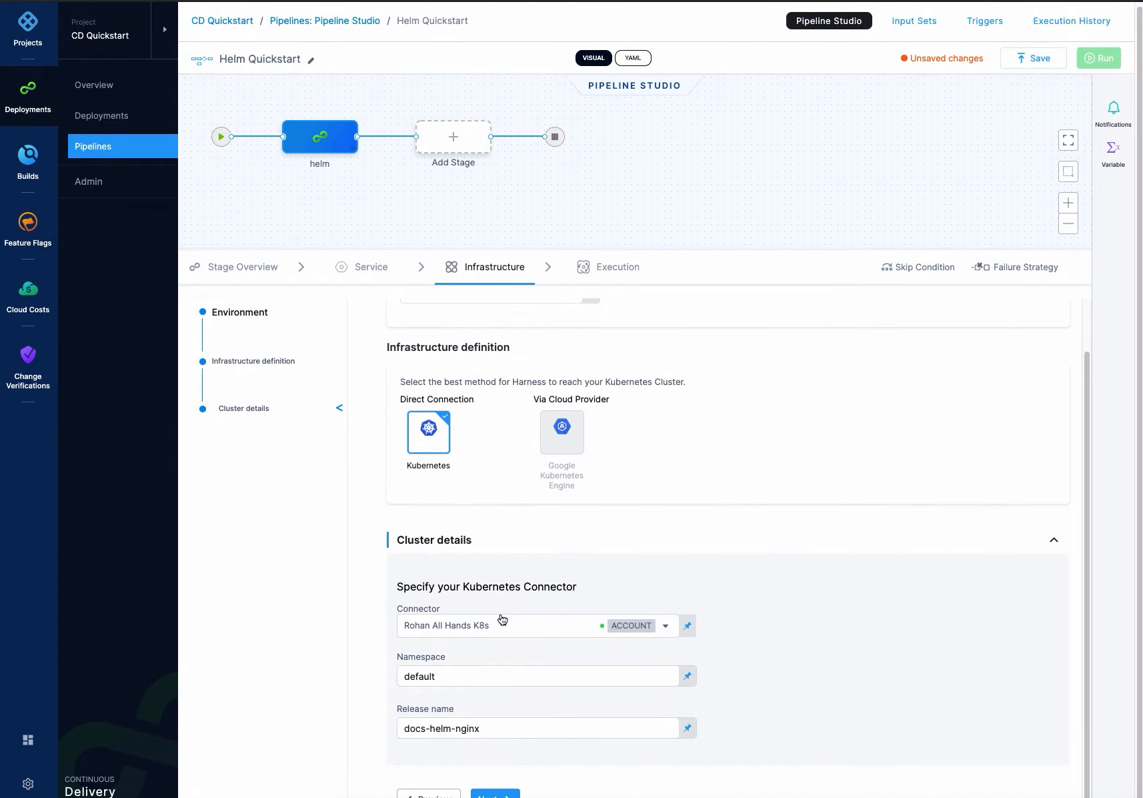
- Review the Kubernetes connector and default namespace, then continue to the Execution tab
left_click(507, 624)
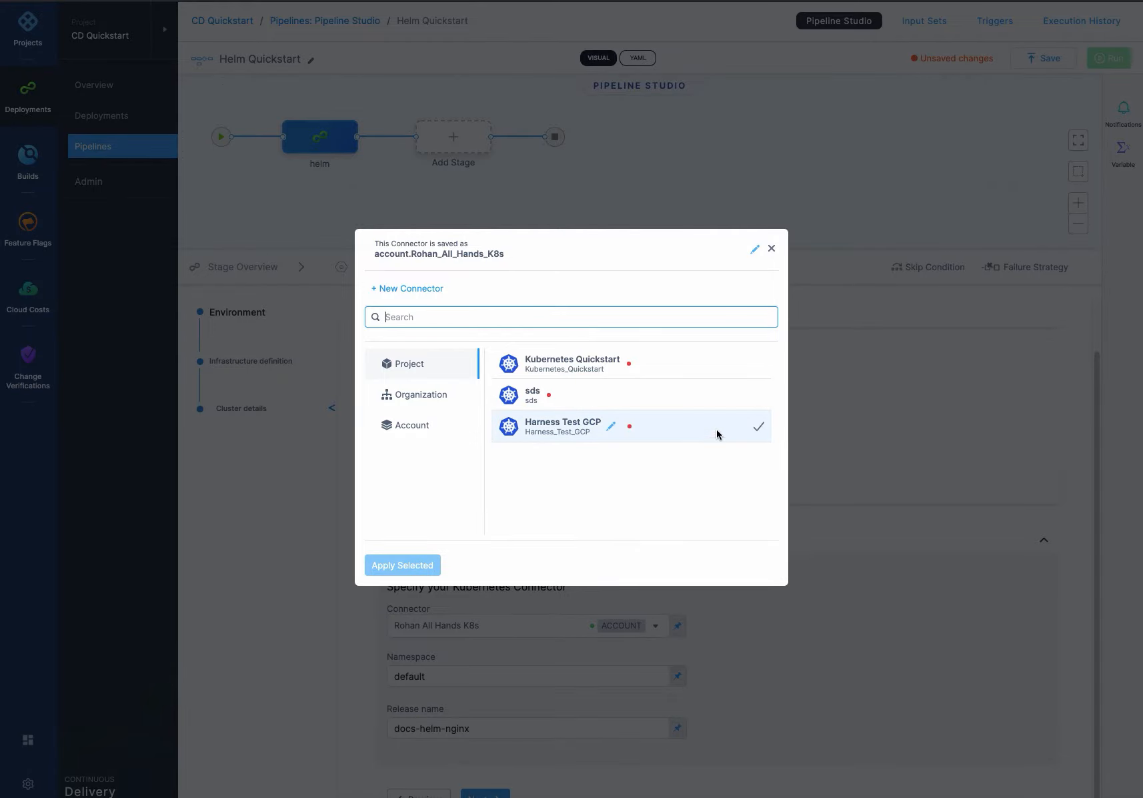
left_click(772, 250)
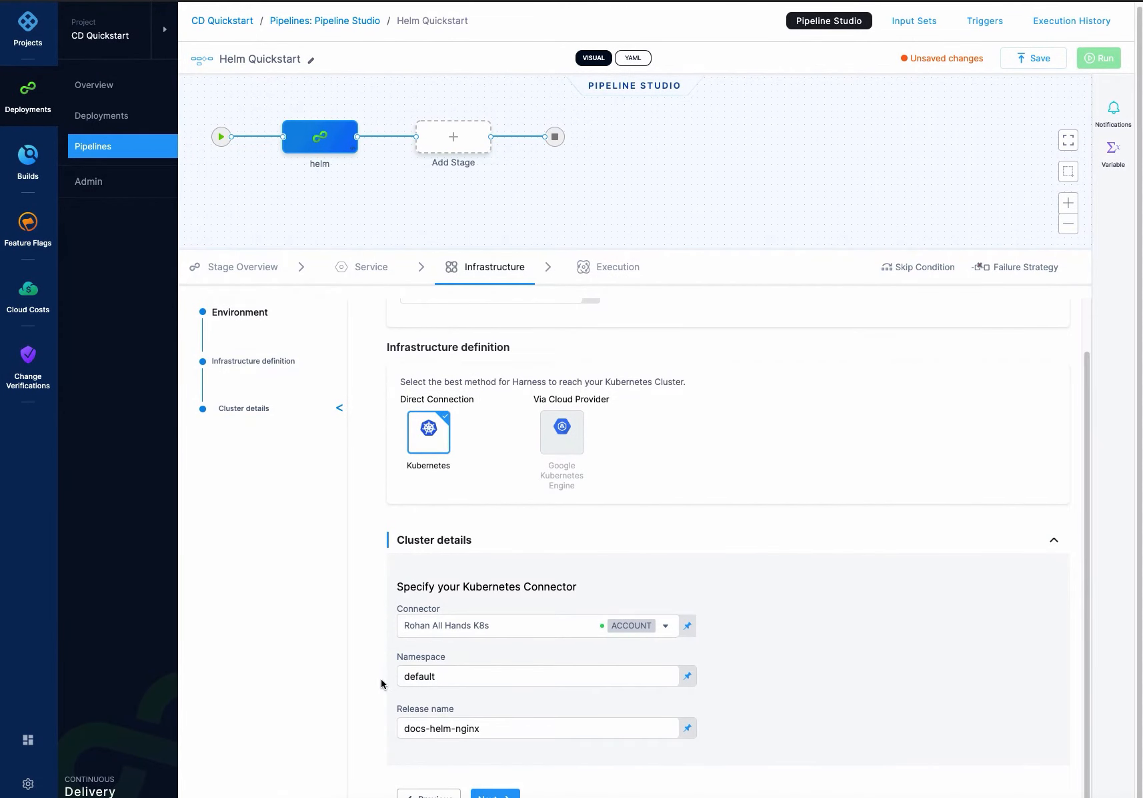
double_click(423, 675)
left_click(388, 678)
left_click(492, 795)
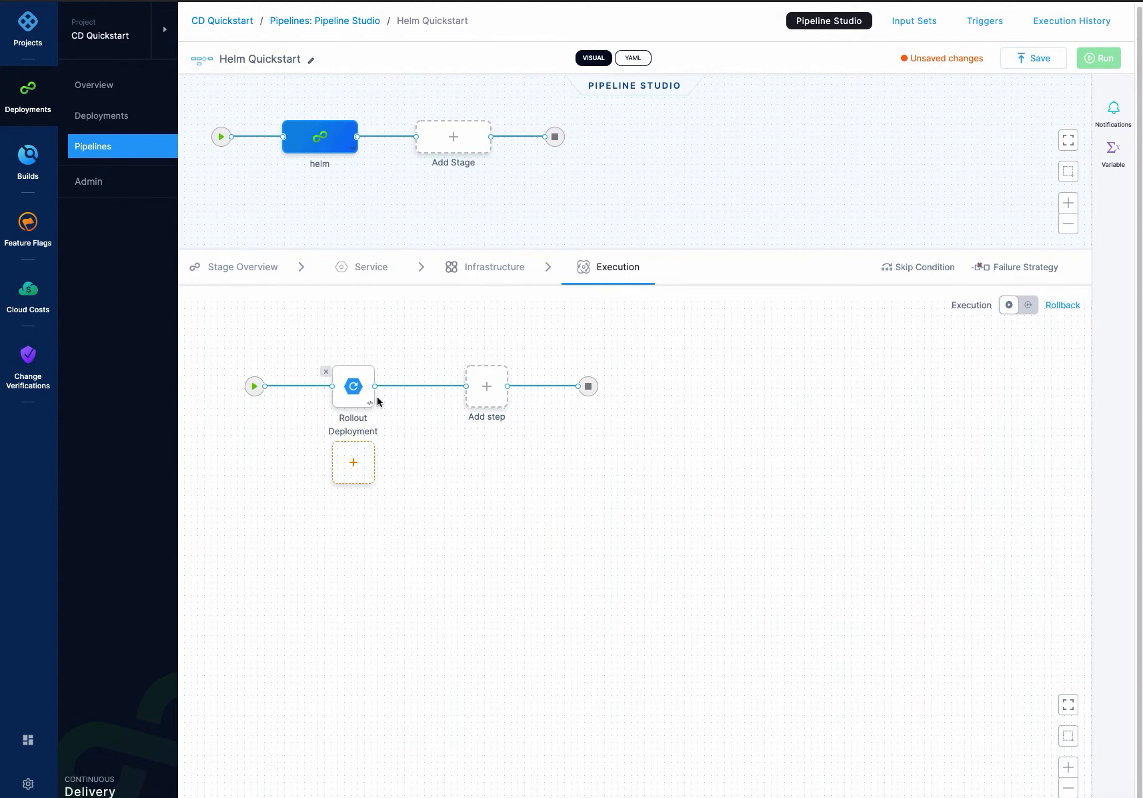
- Inspect the Rollout Deployment step settings and the step library without adding anything
left_click(353, 391)
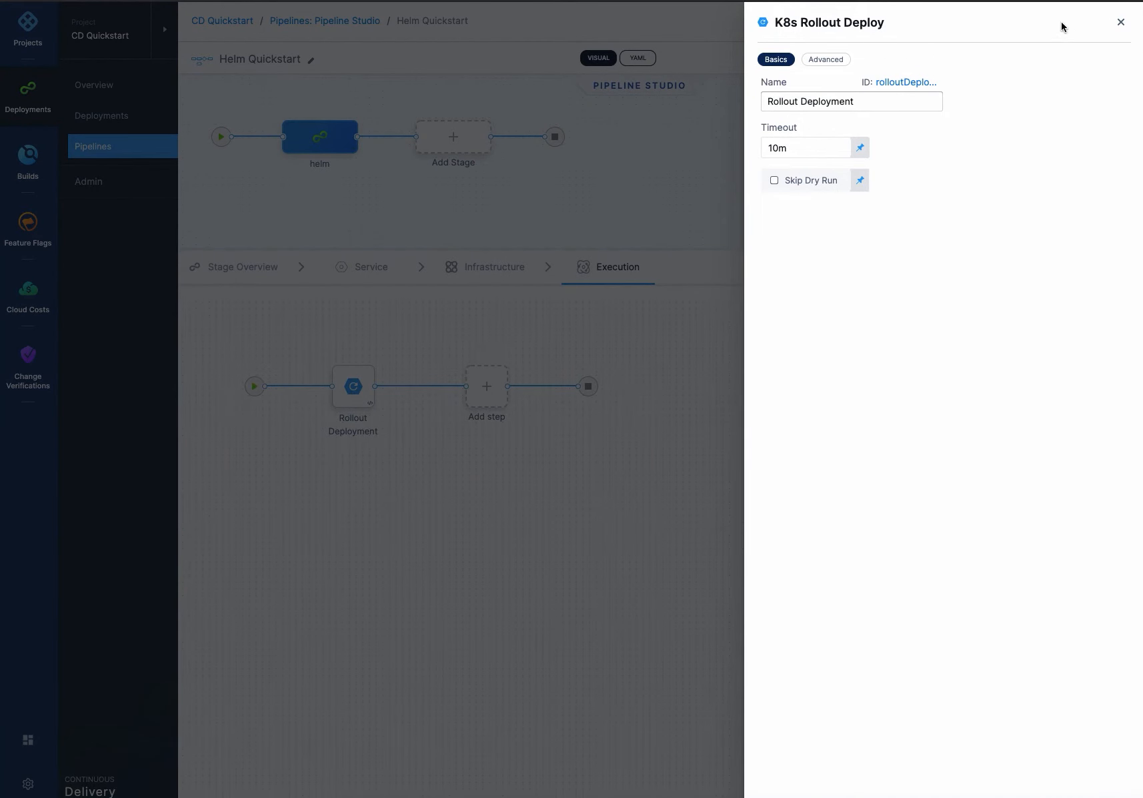
left_click(1120, 27)
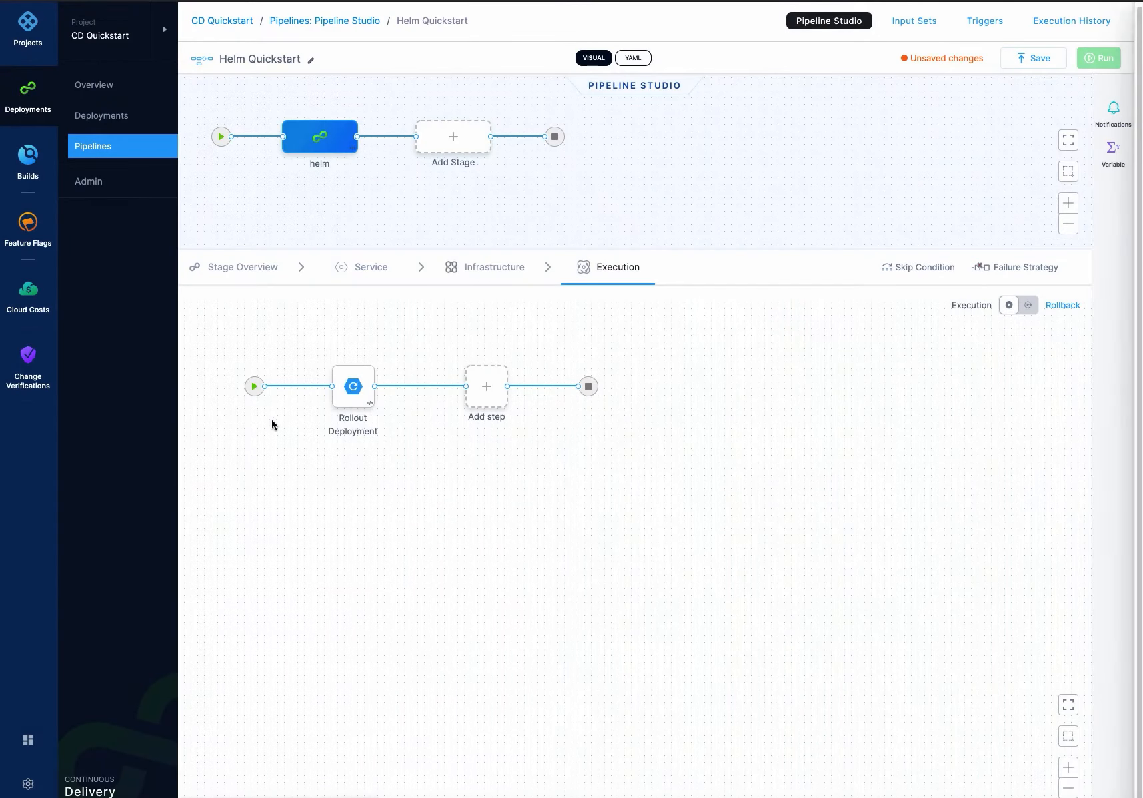
left_click(487, 394)
left_click(478, 437)
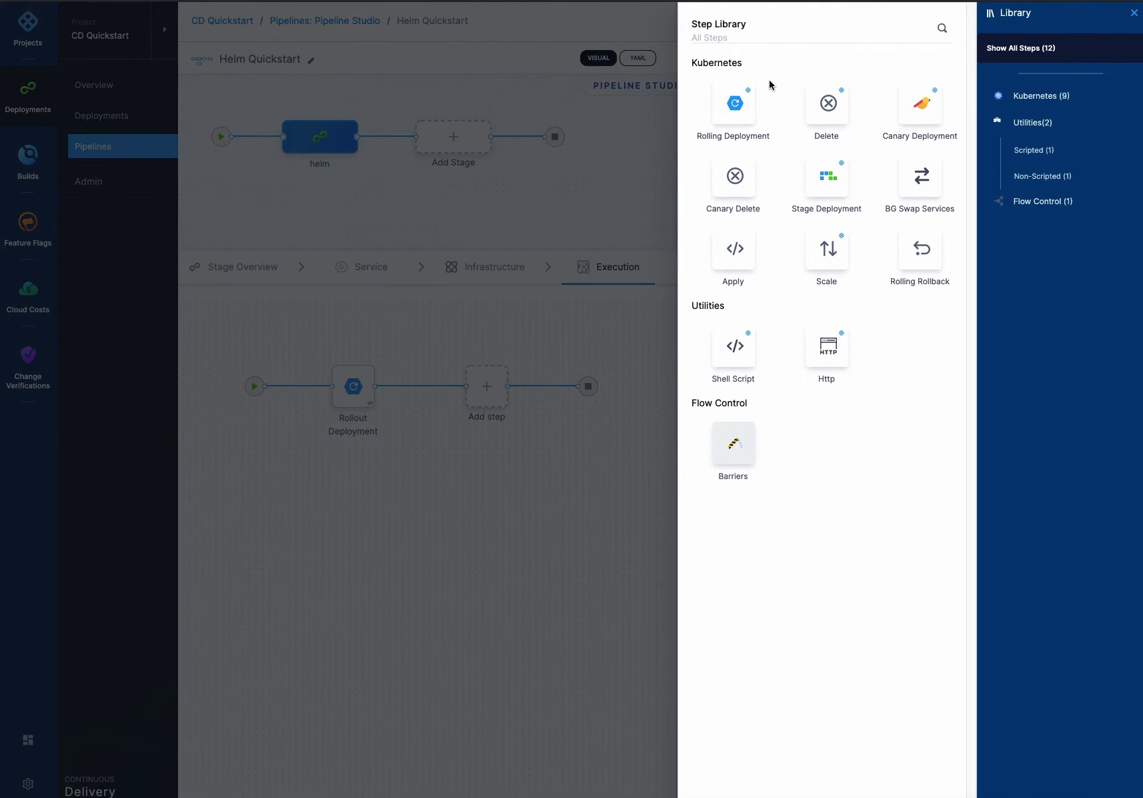
left_click(621, 388)
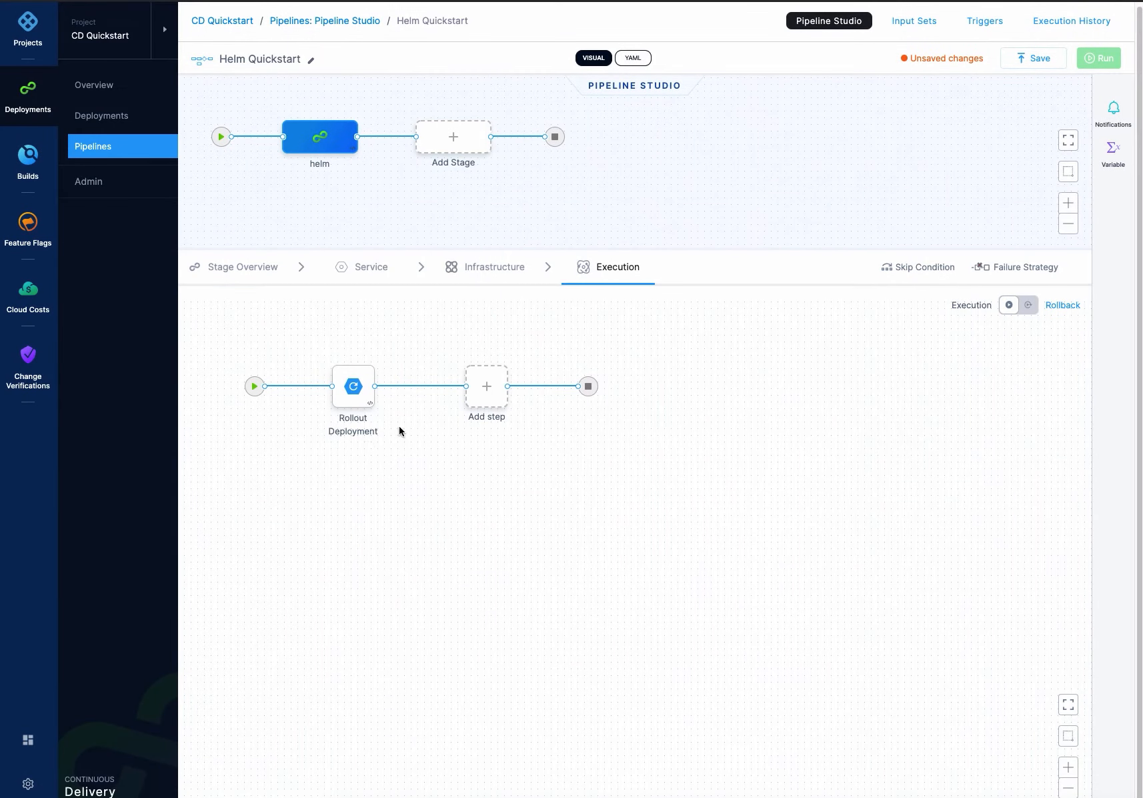
- Save the pipeline and run it
left_click(1037, 60)
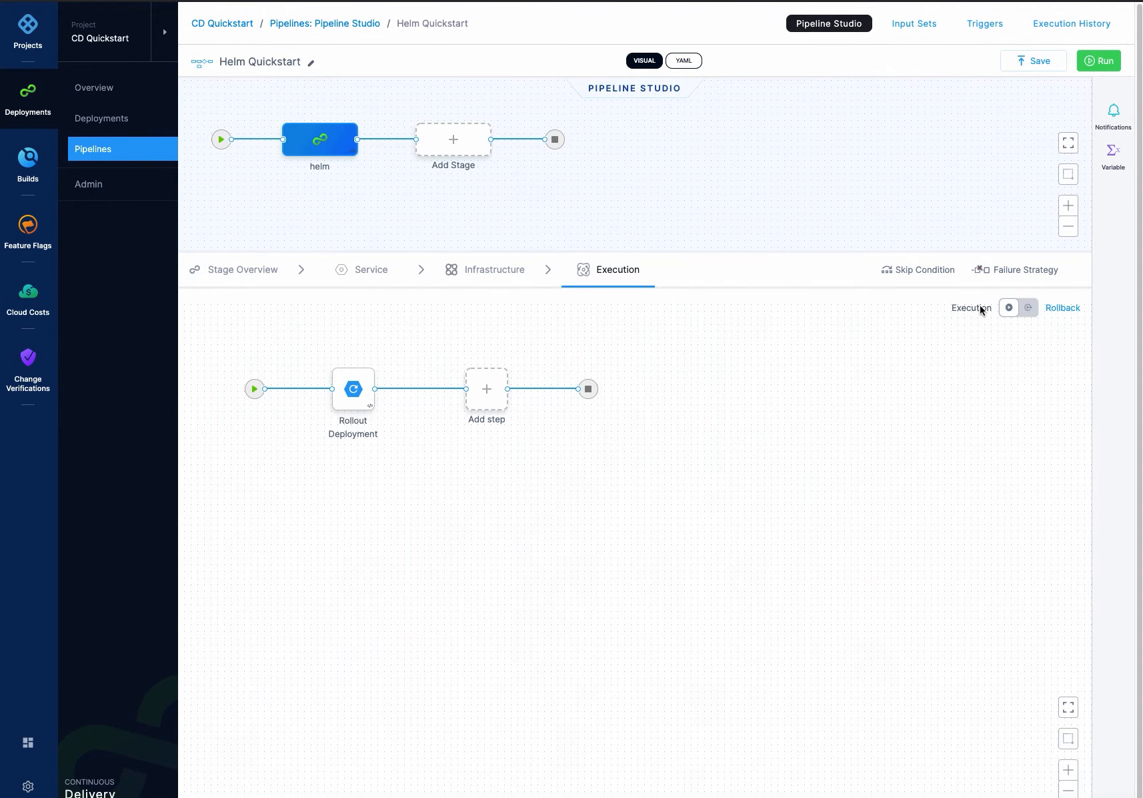
left_click(1111, 61)
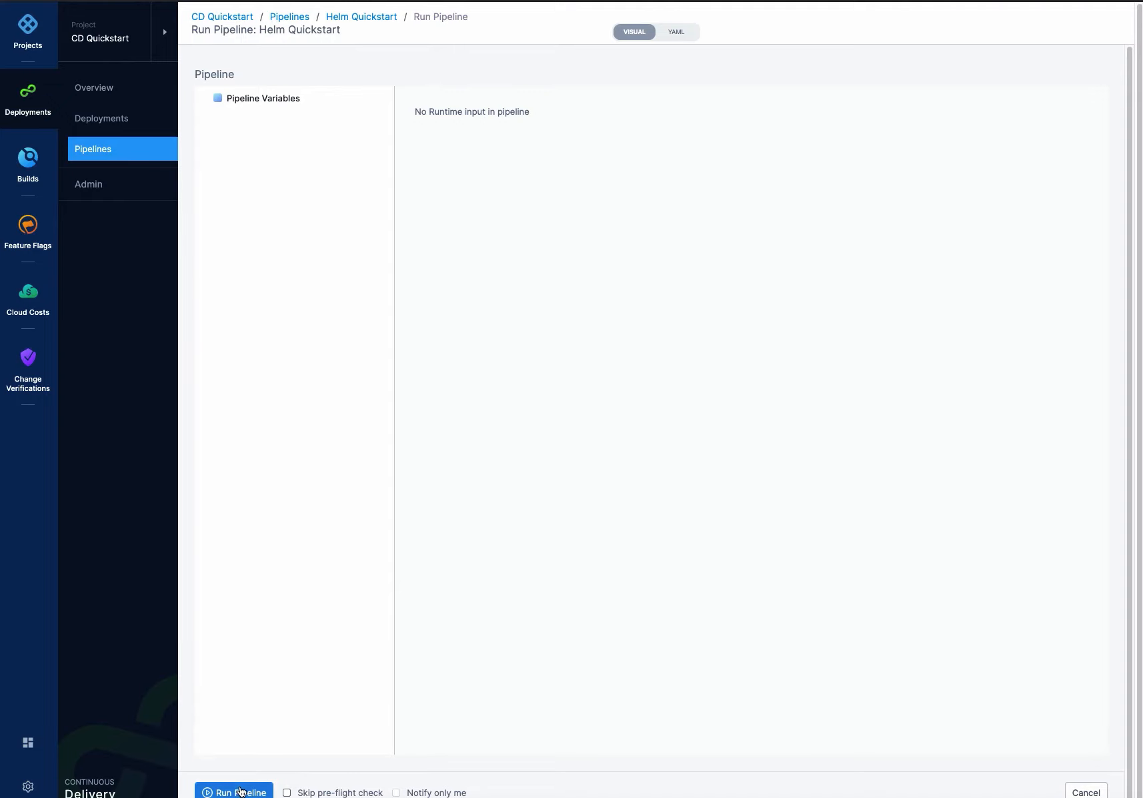
left_click(240, 792)
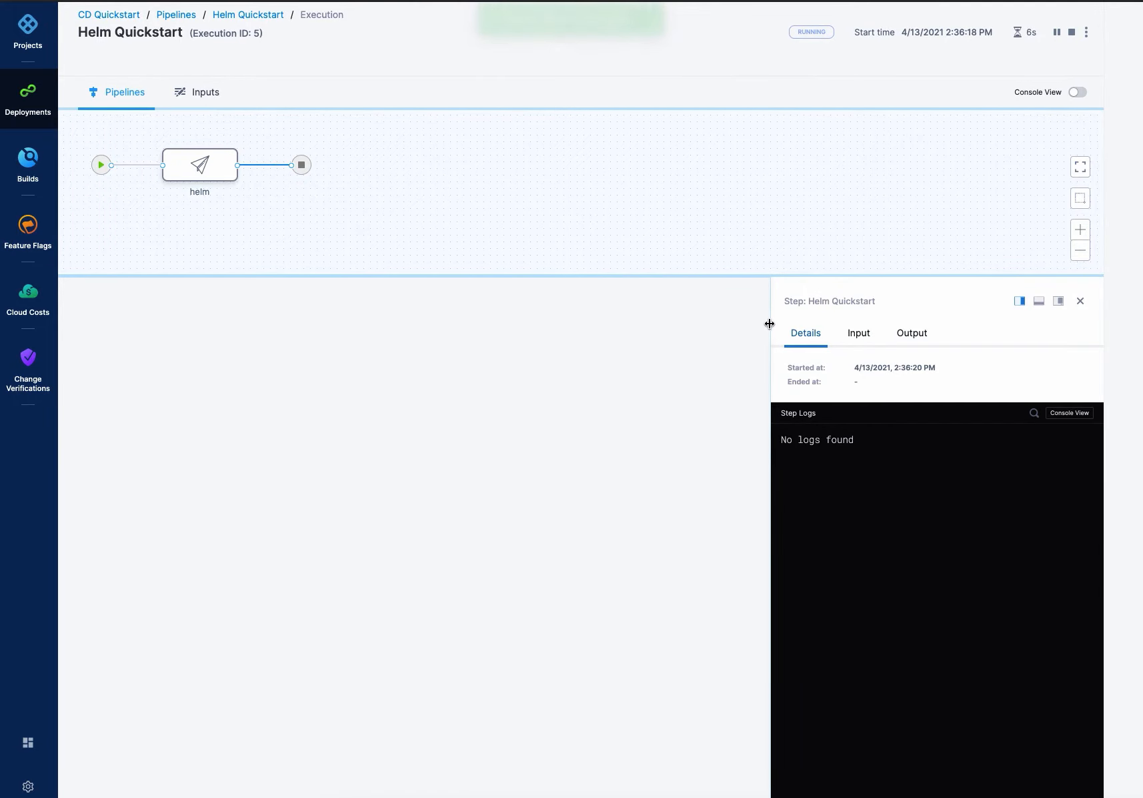
- Widen the step details panel and toggle Console View to follow the running execution
left_click_drag(770, 324, 579, 327)
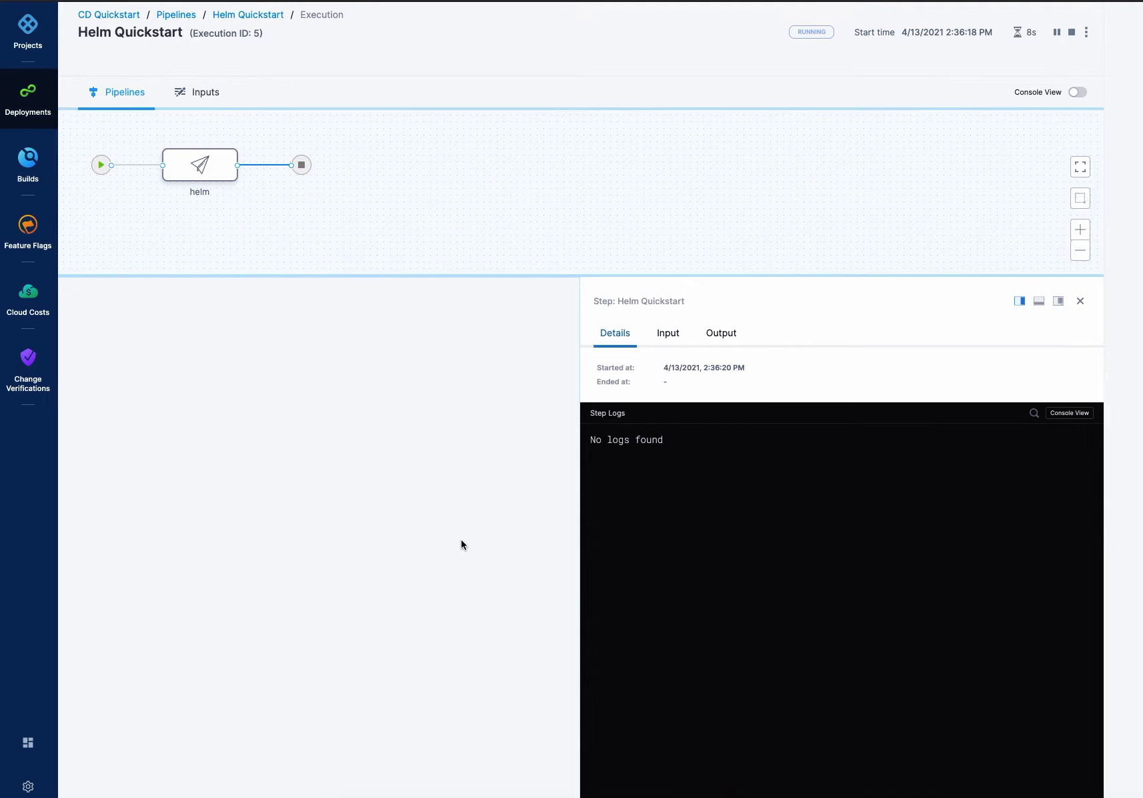
left_click(1079, 94)
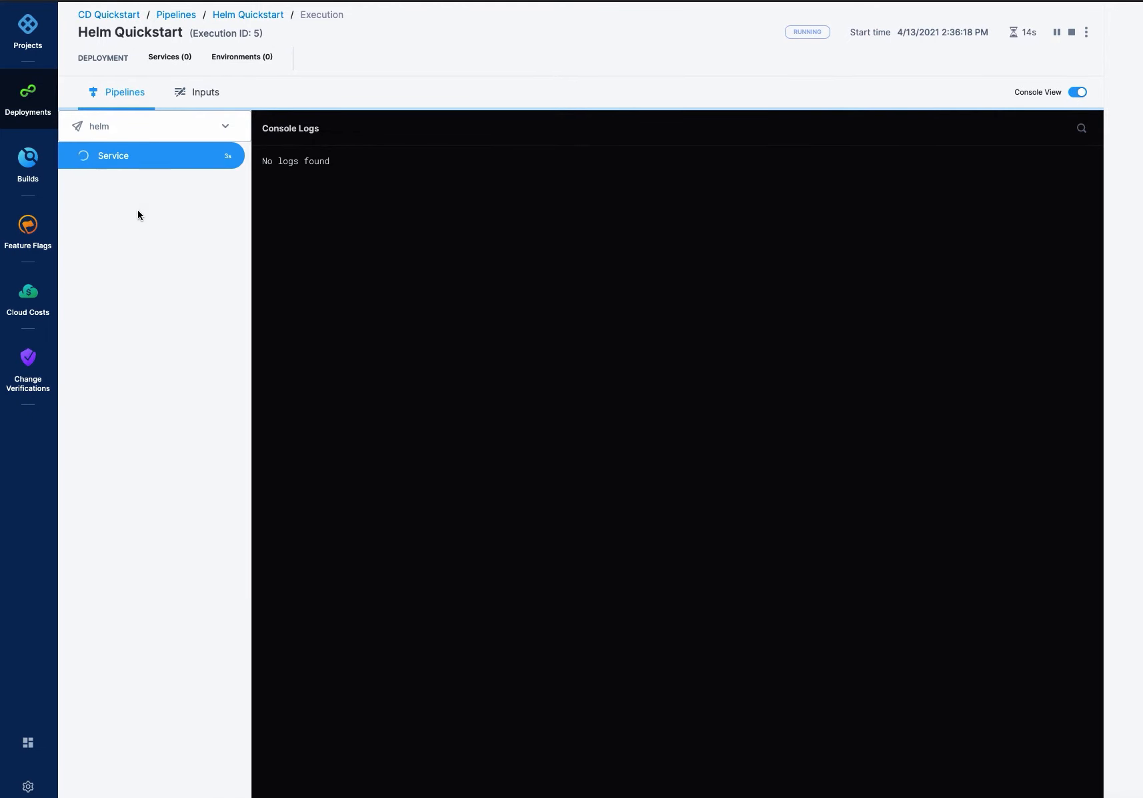
left_click(1081, 93)
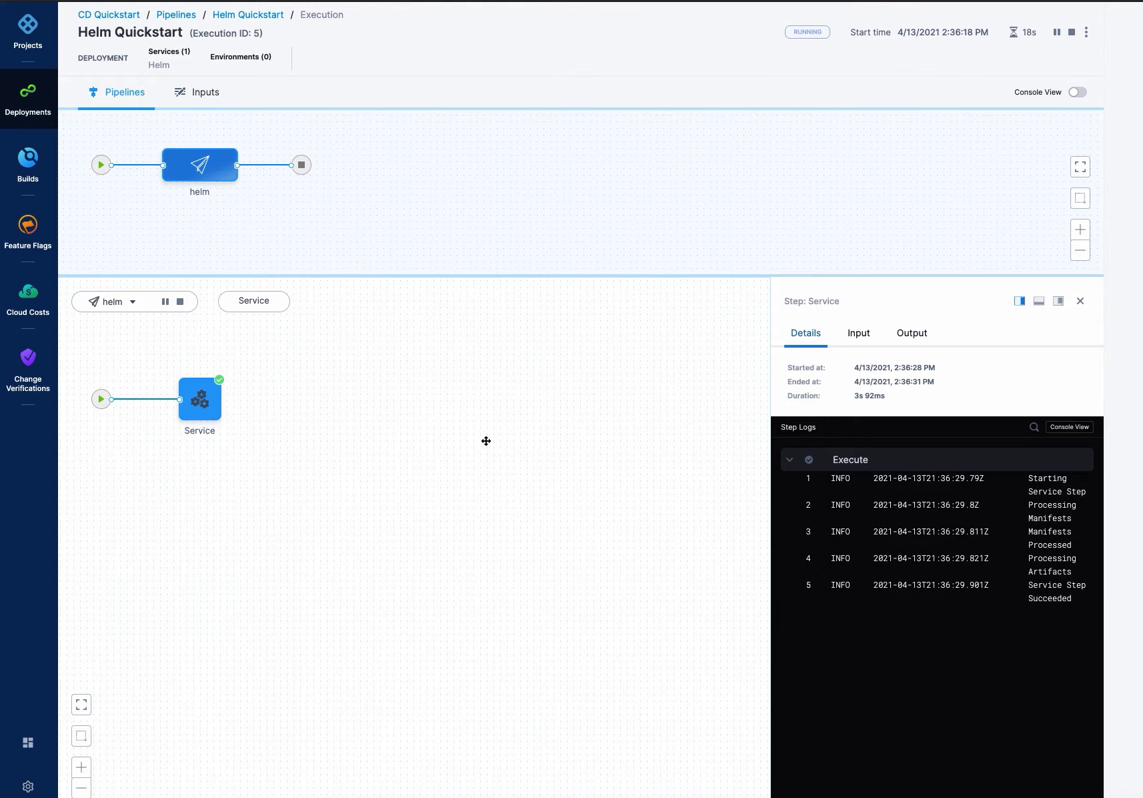
- Widen the step details panel and expand the Fetch Files log section of the Rollout Deployment step to read it
left_click_drag(771, 365, 531, 377)
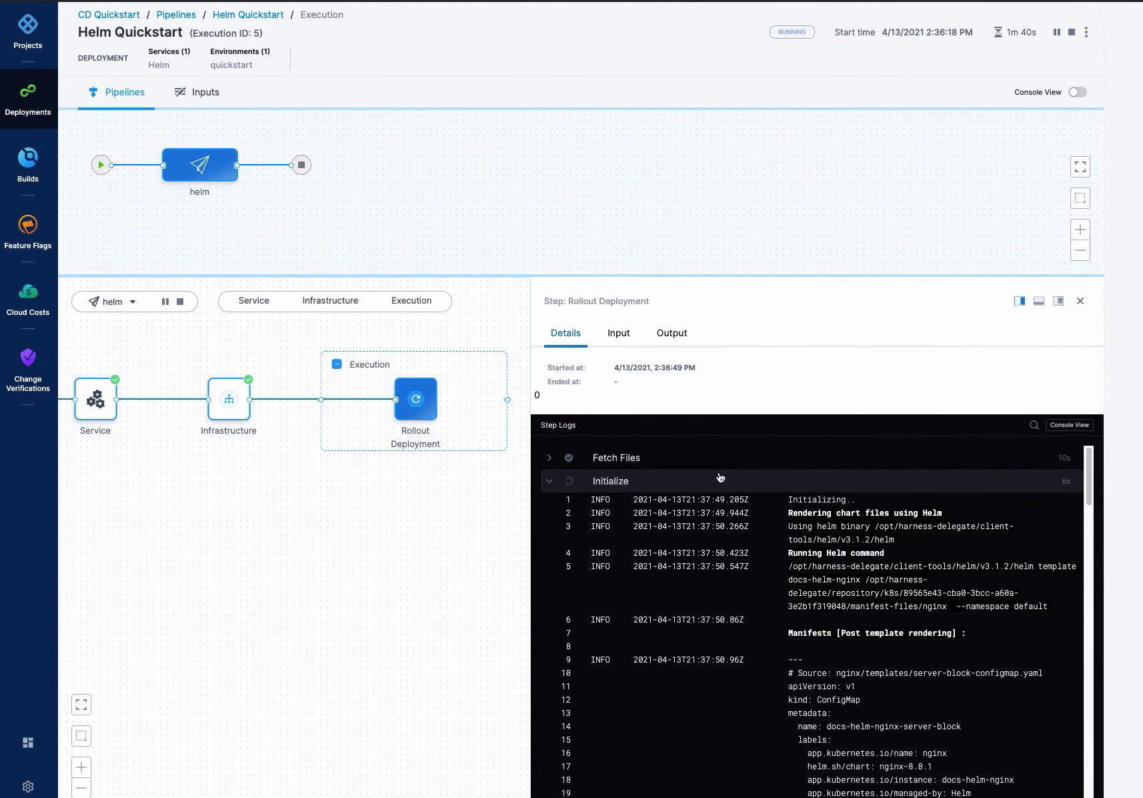
left_click(550, 459)
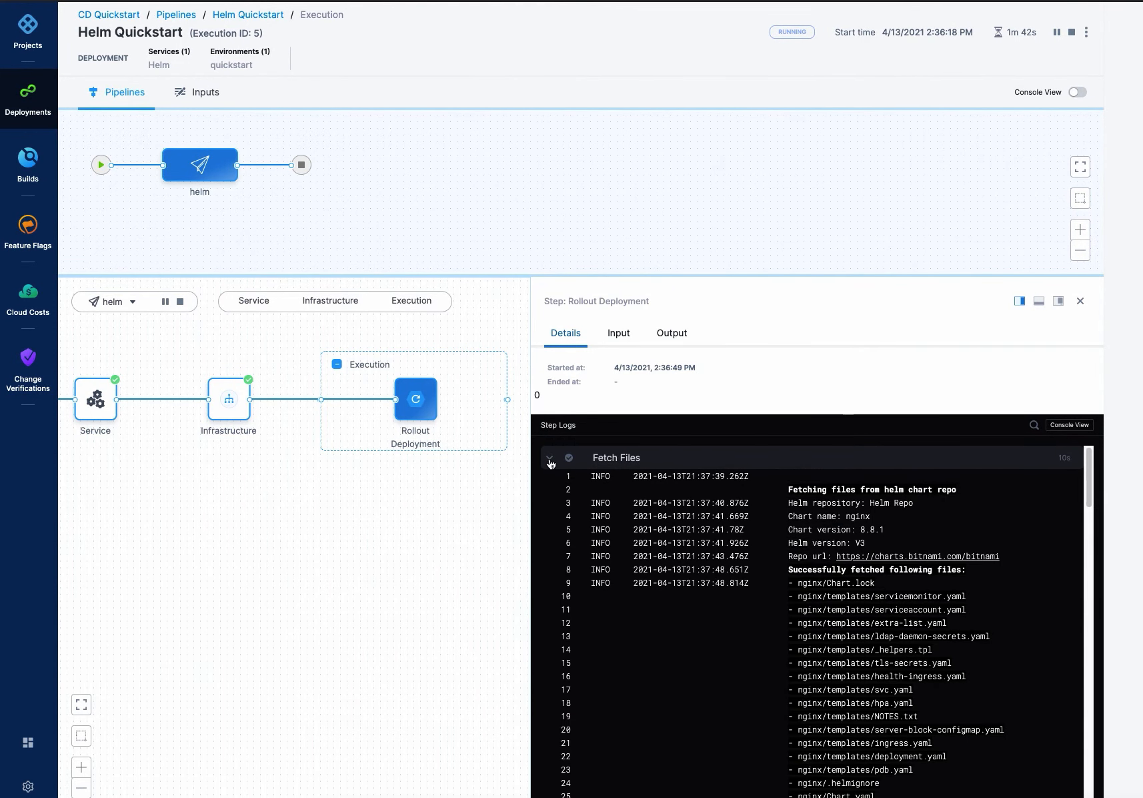
left_click(550, 460)
left_click(550, 459)
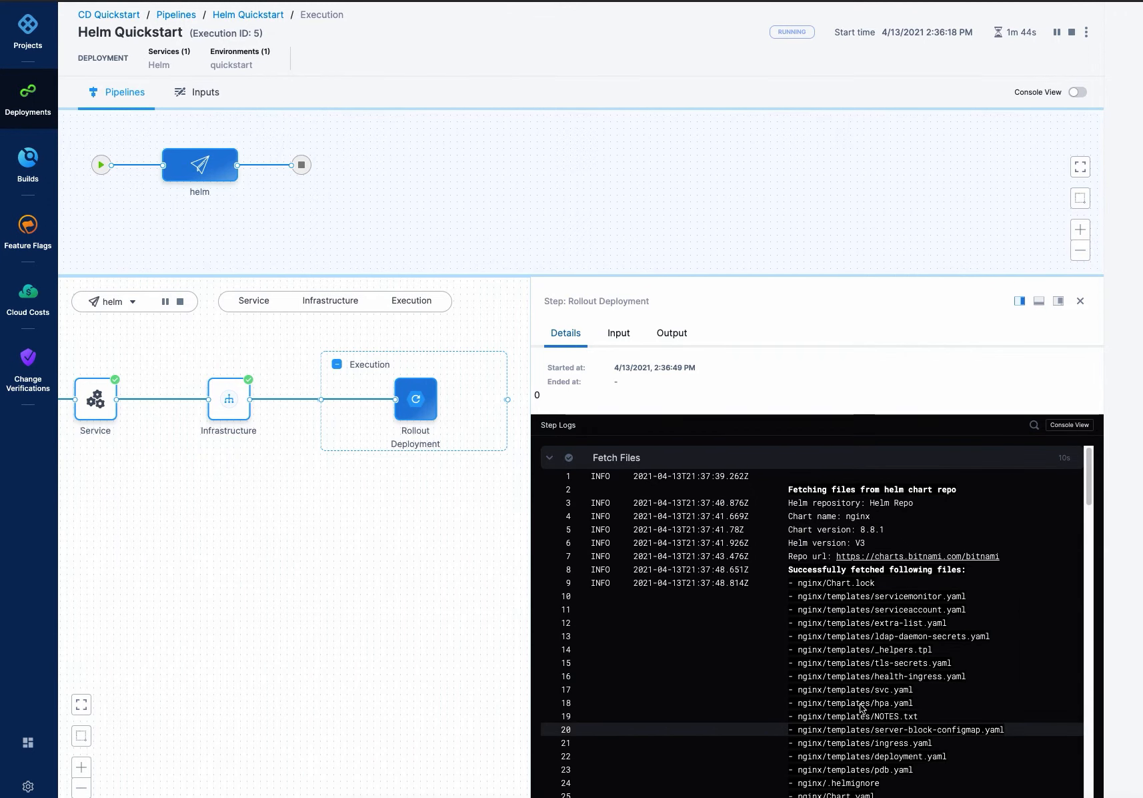
left_click(549, 457)
- Expand the Apply, Wait for Steady State and Wrap Up log sections and scroll through their output
left_click(550, 484)
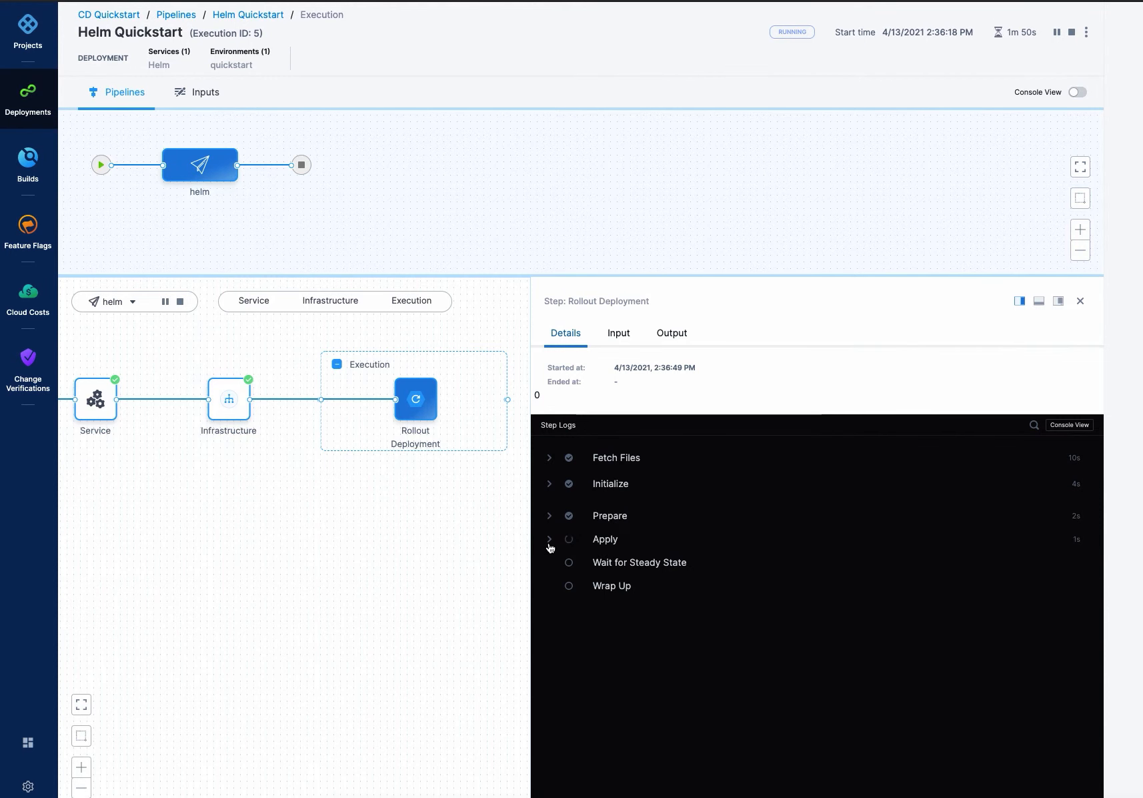
left_click(549, 542)
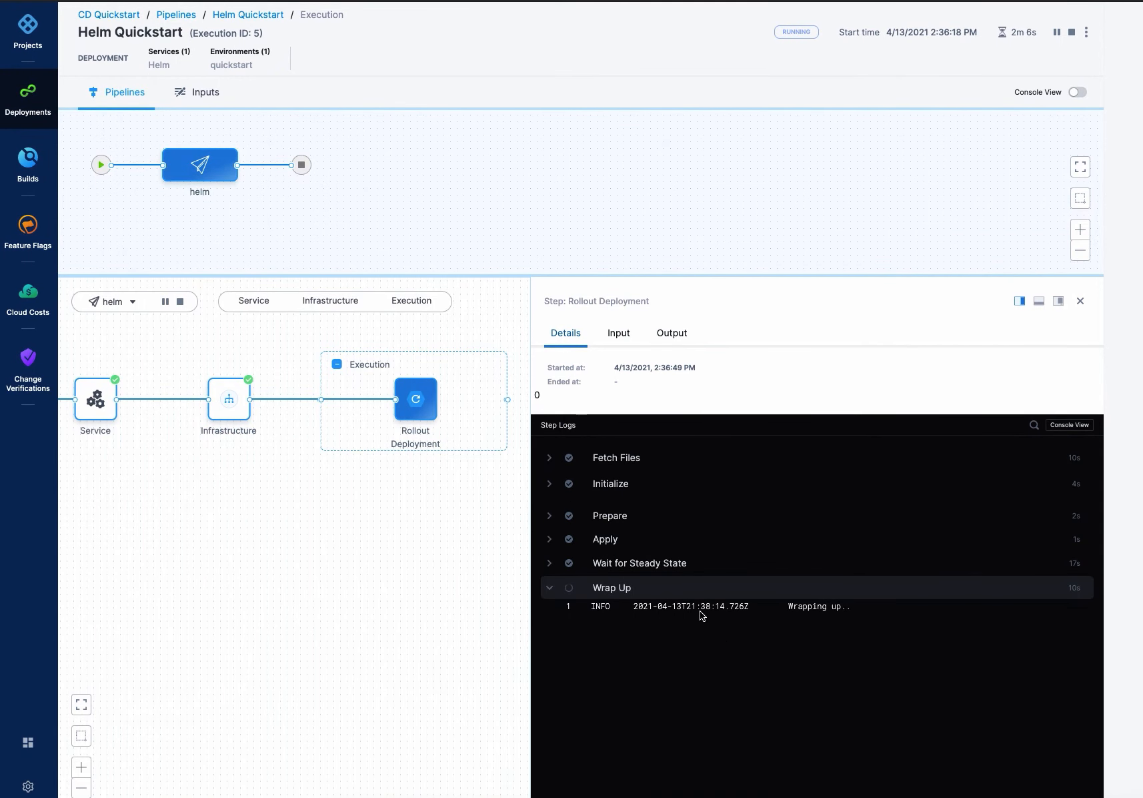
left_click(549, 563)
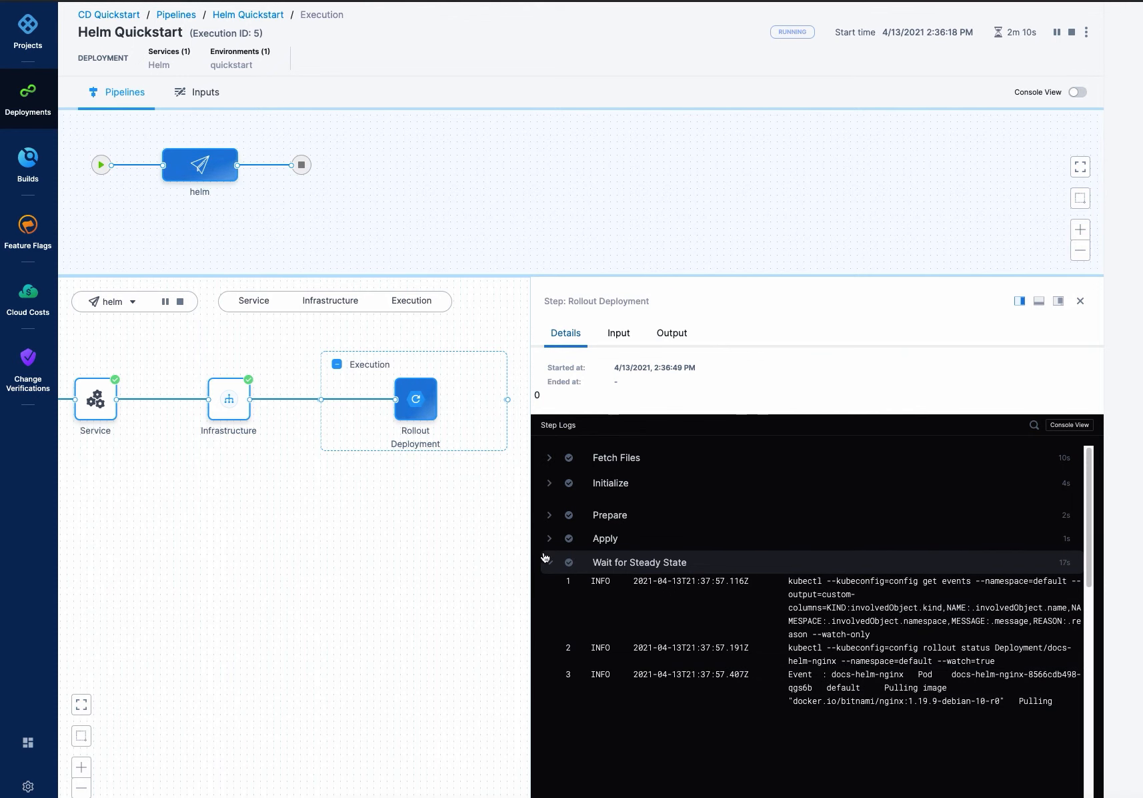
scroll(651, 680, "down", 20)
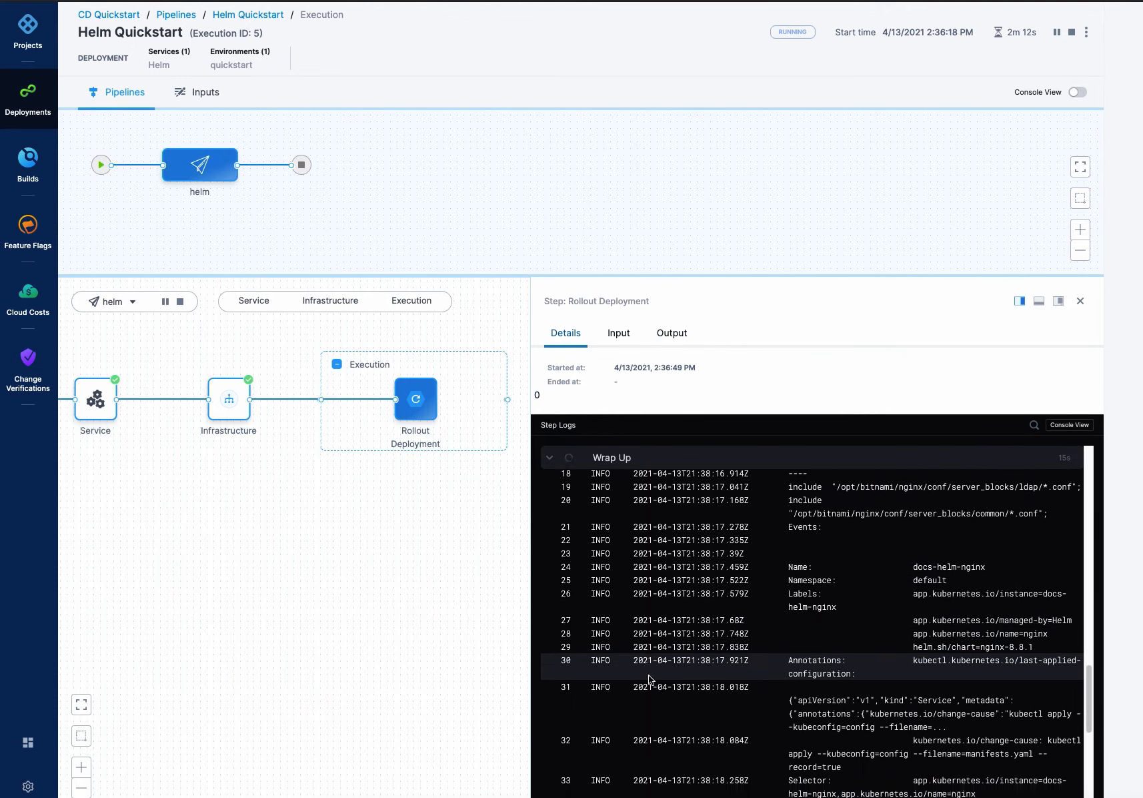